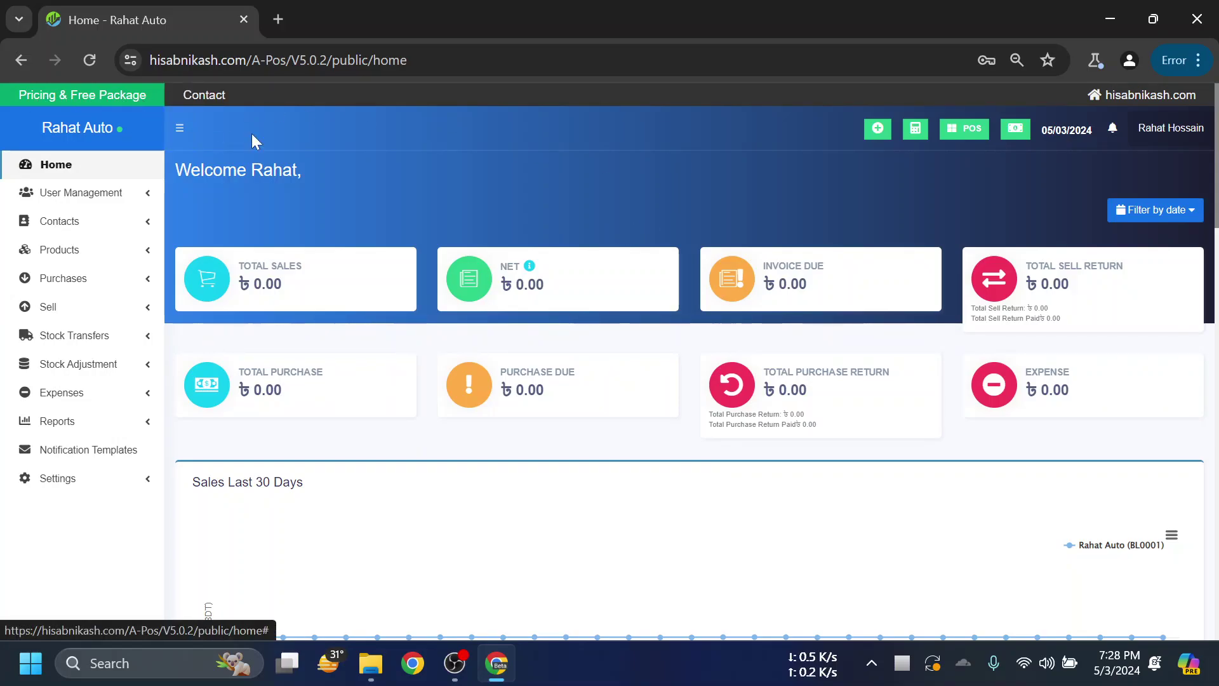
# Open the package subscription page and check the account's active subscription status
pyautogui.click(105, 99)
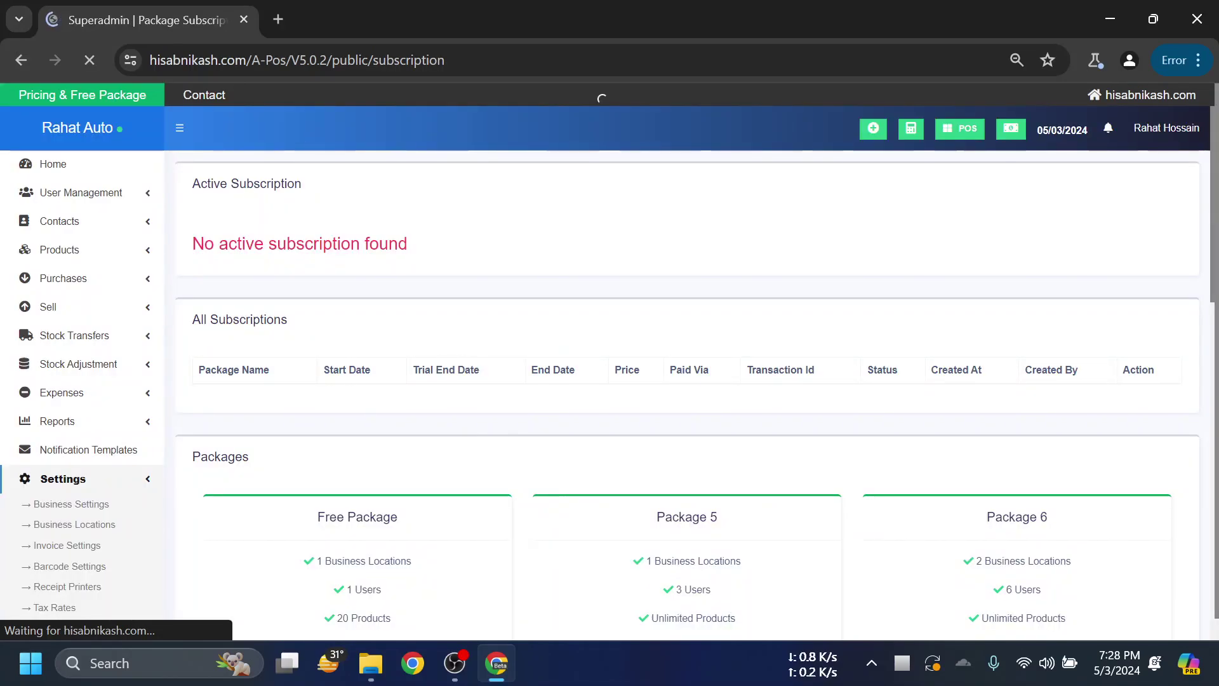
pyautogui.moveTo(193, 184); pyautogui.dragTo(303, 184)
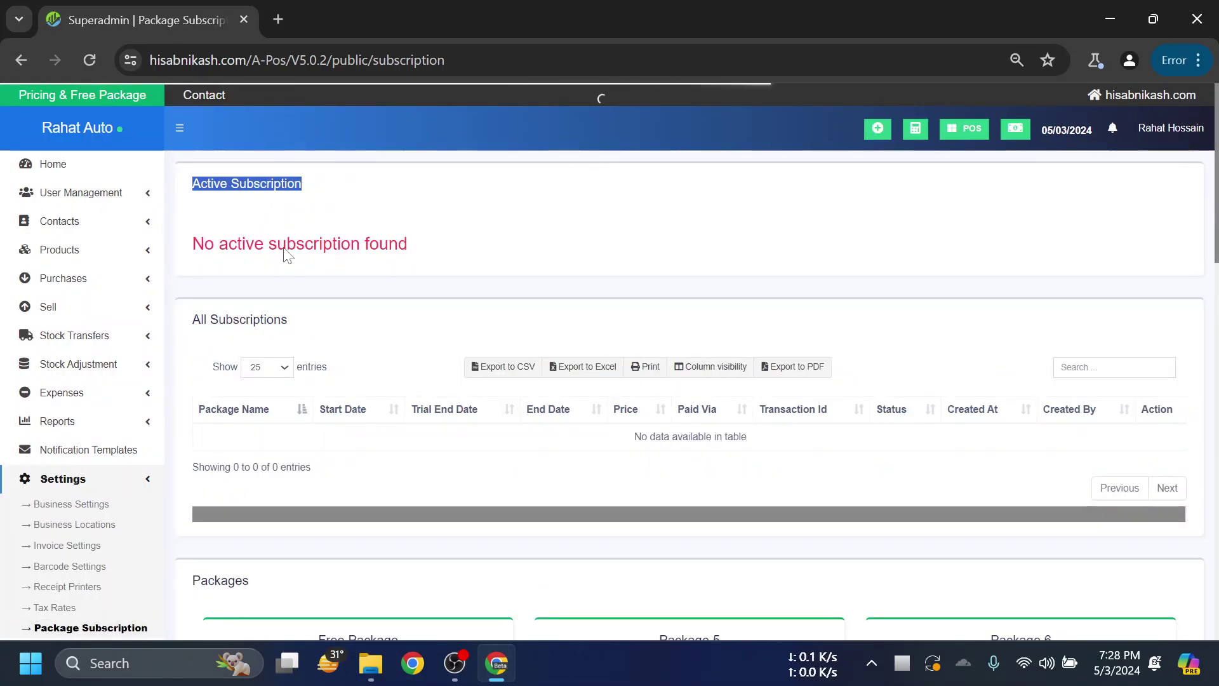
pyautogui.moveTo(429, 254); pyautogui.dragTo(246, 245)
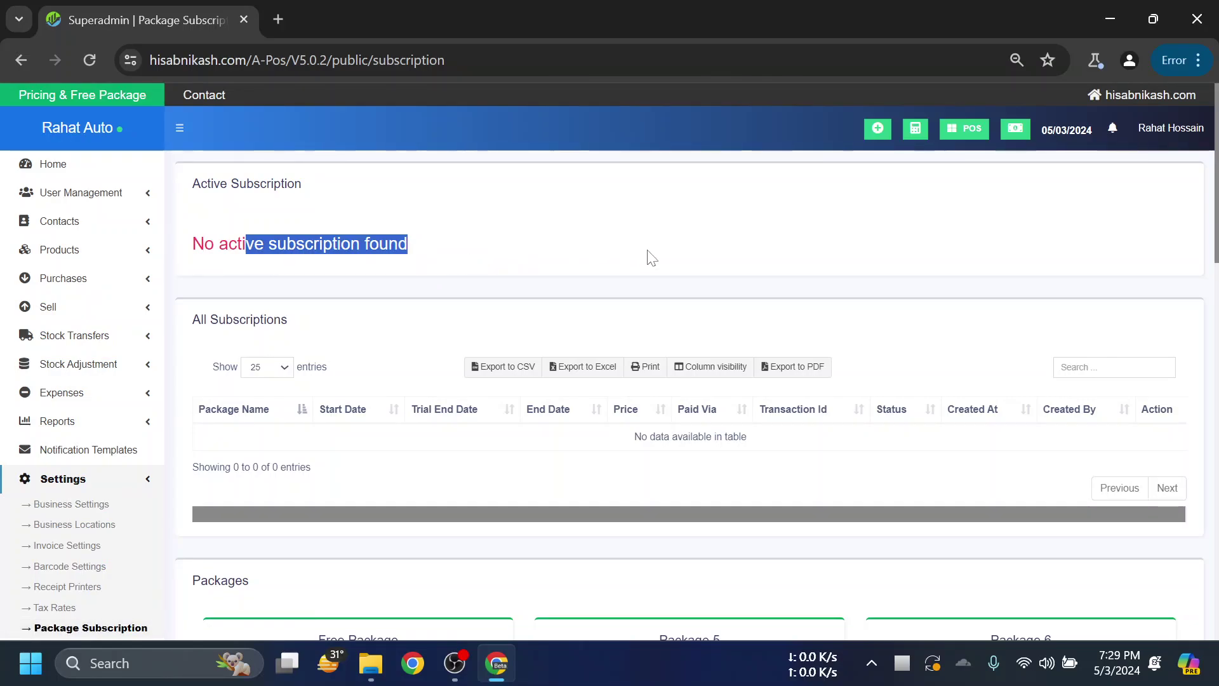
# Examine the Free Package's duration and its limits on locations, users, products, invoices and modules
pyautogui.scroll(-5, 653, 257)
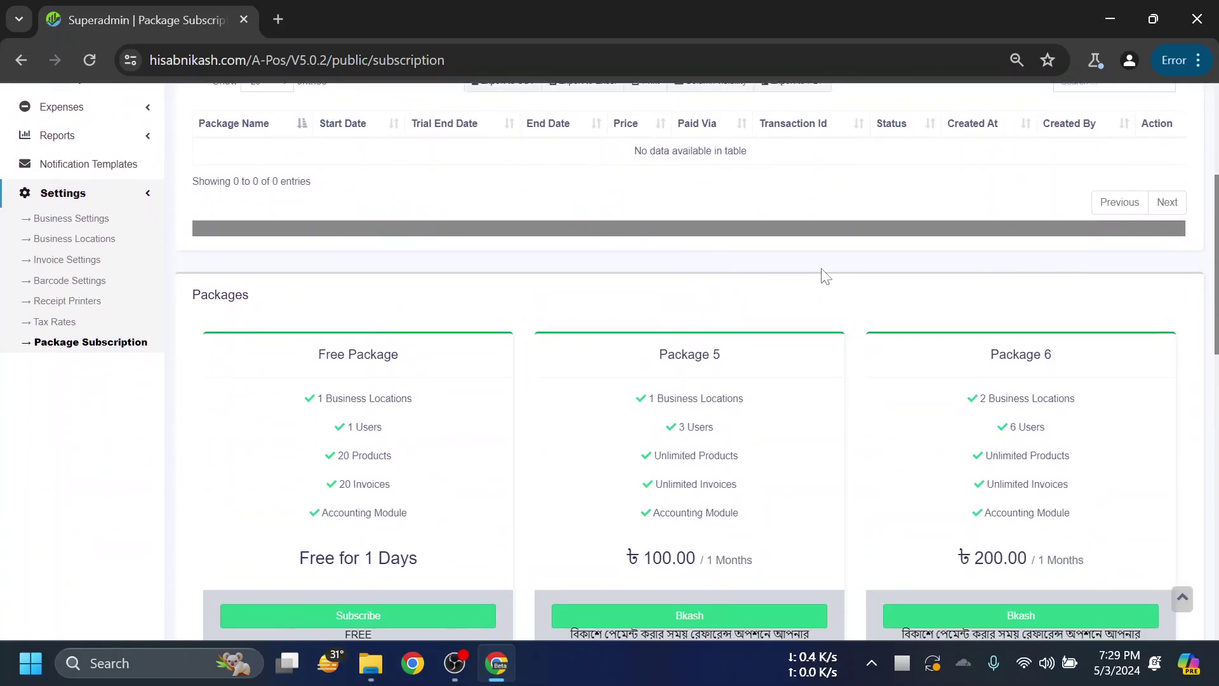
pyautogui.scroll(-2, 824, 276)
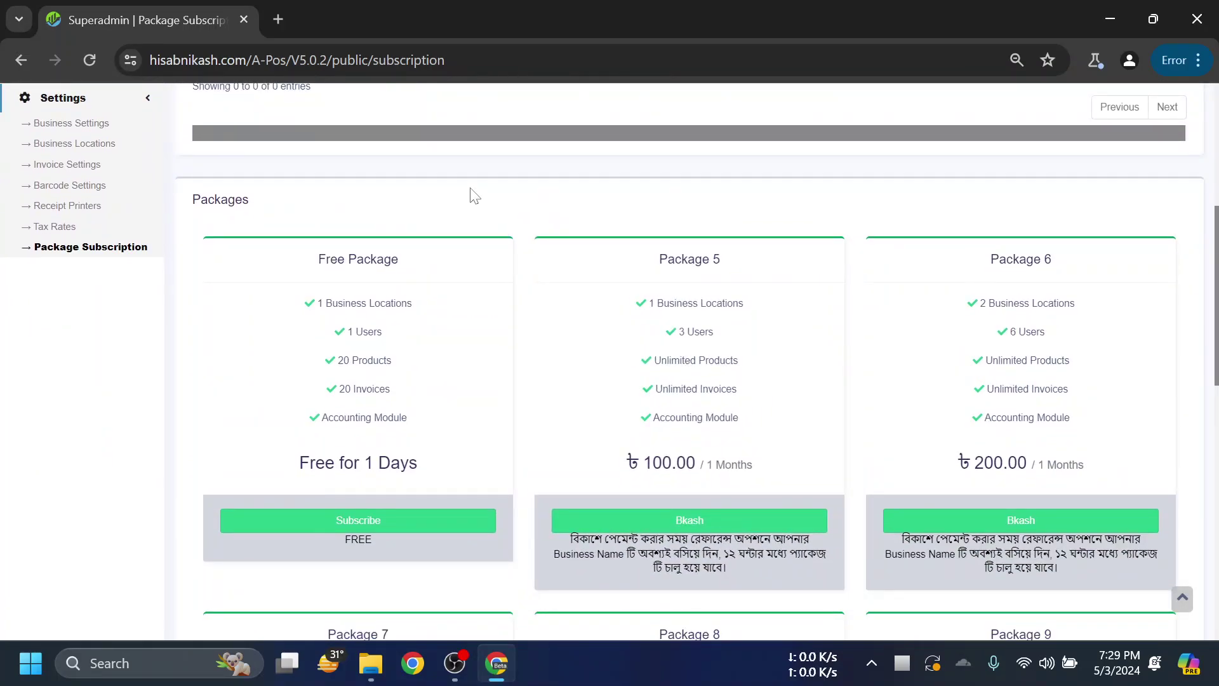
pyautogui.scroll(-2, 473, 194)
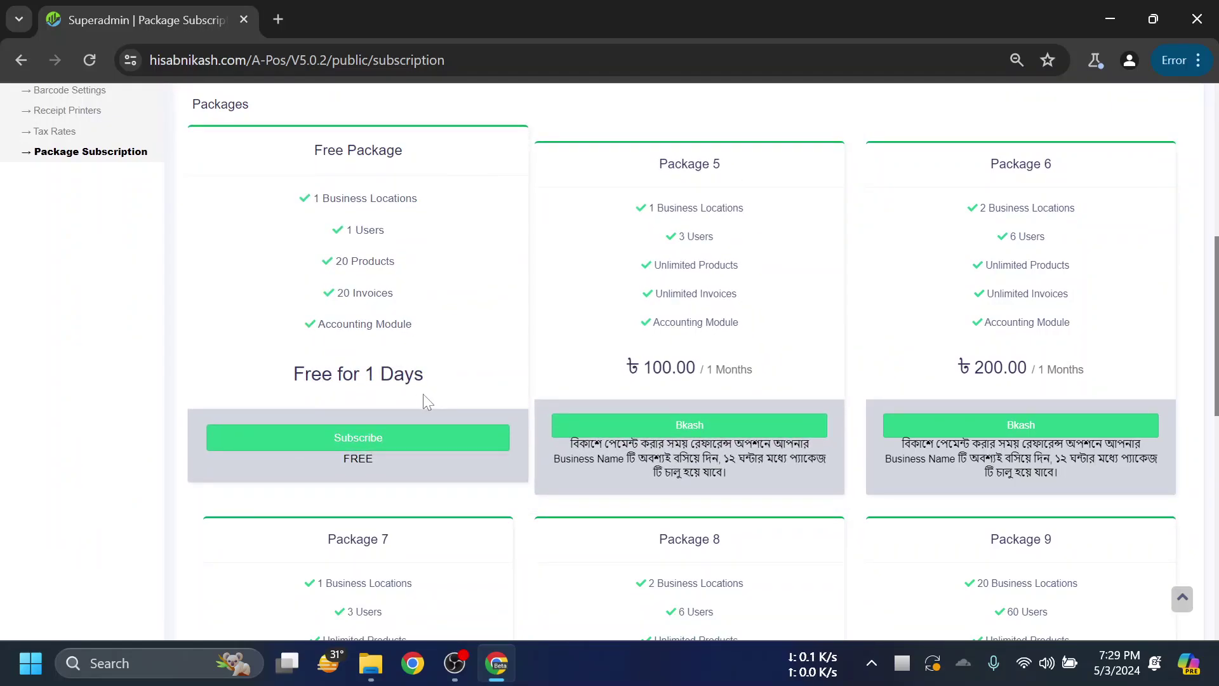
pyautogui.moveTo(424, 395); pyautogui.dragTo(292, 375)
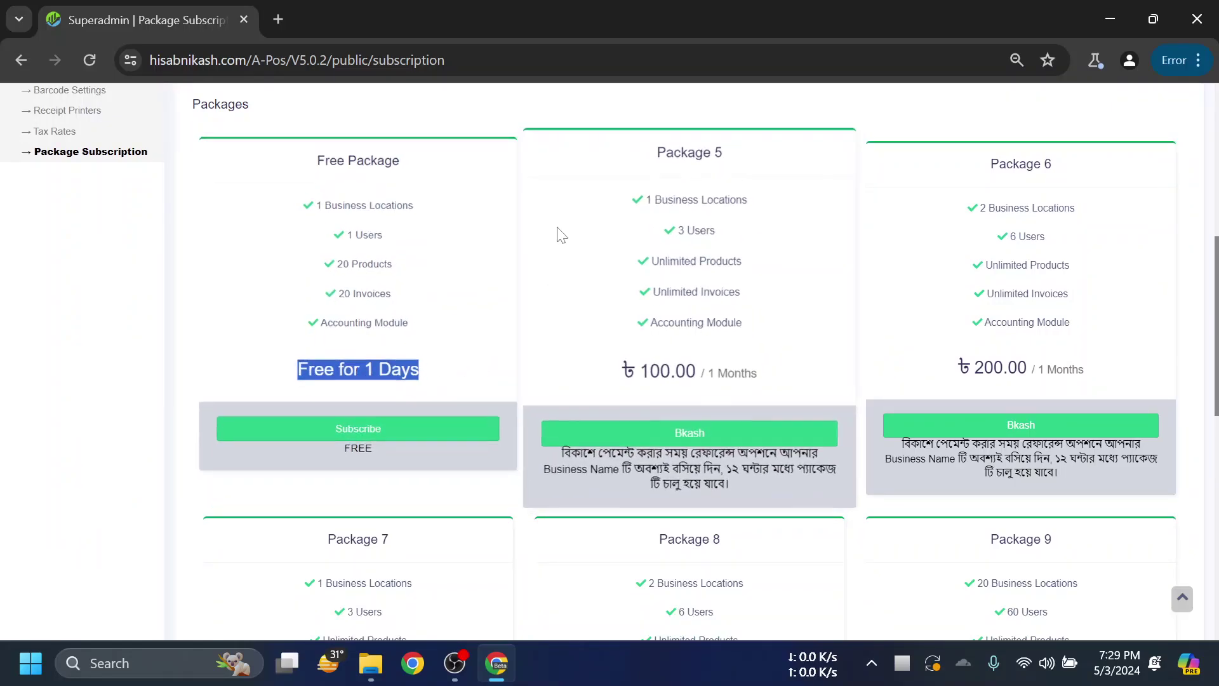
pyautogui.scroll(3, 424, 307)
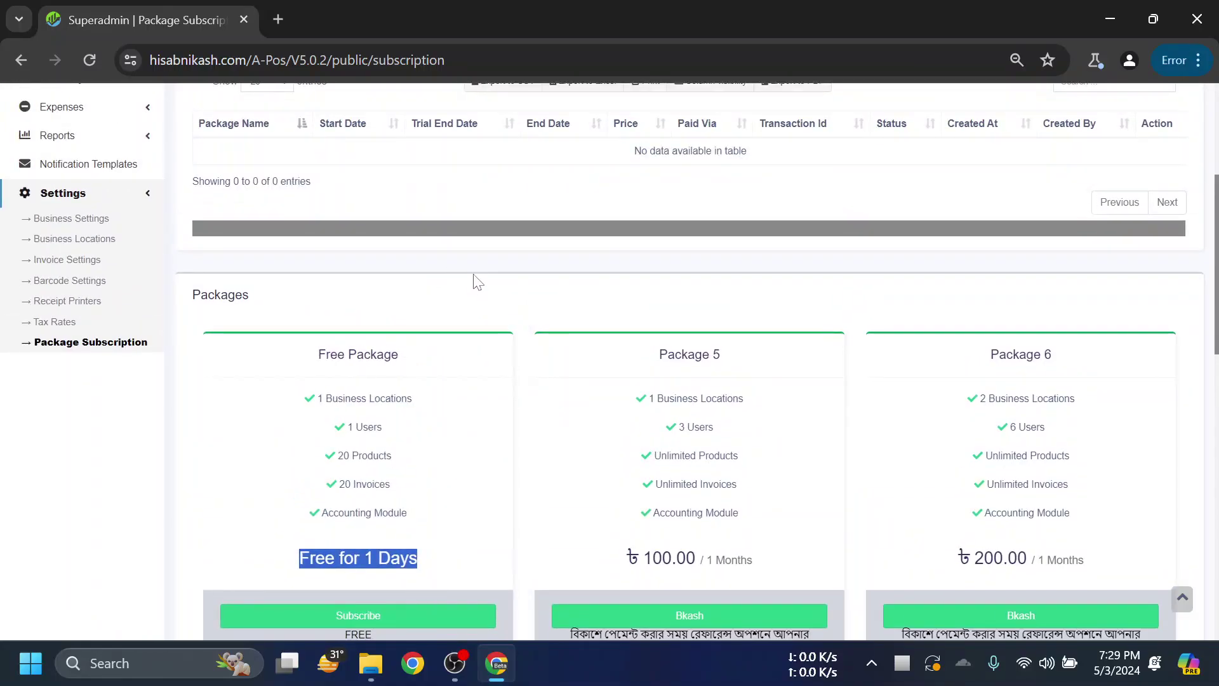
pyautogui.click(489, 270)
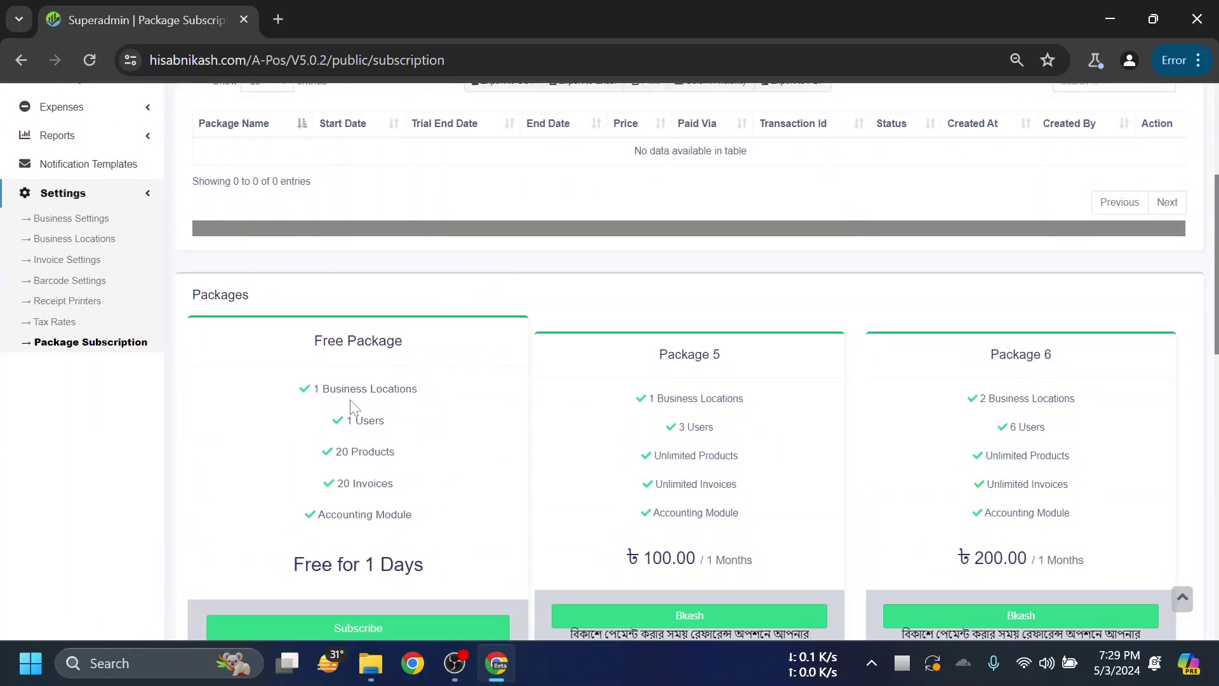
pyautogui.scroll(-2, 455, 443)
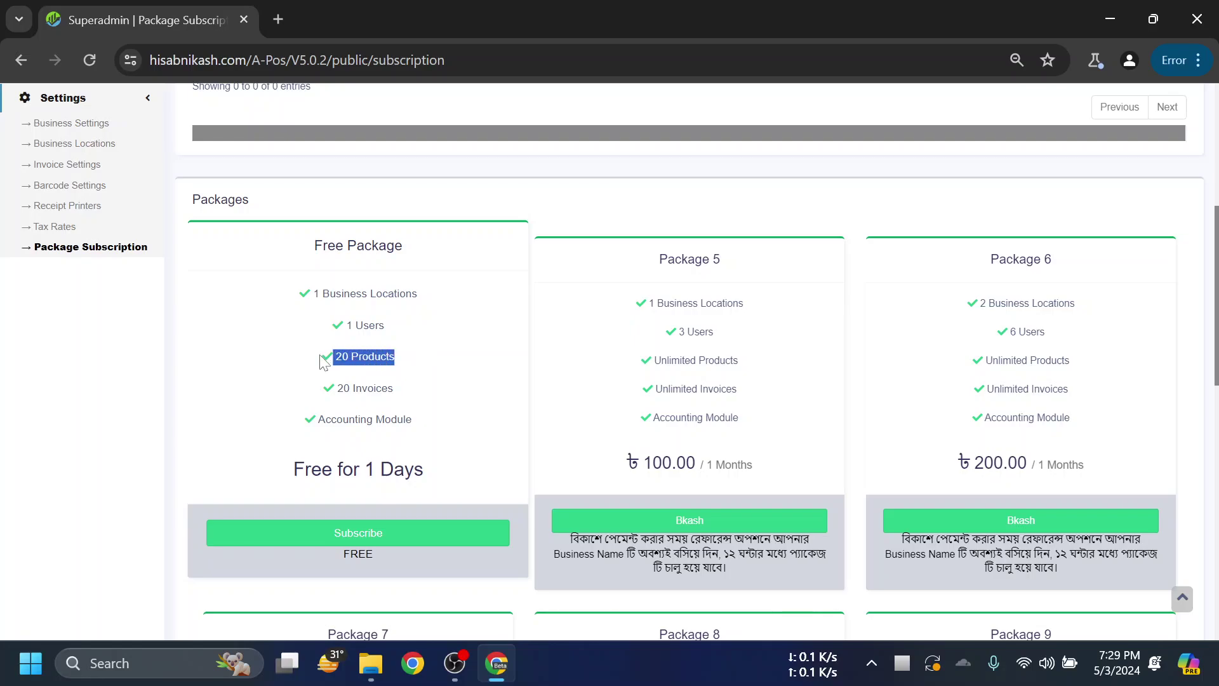
pyautogui.moveTo(403, 392); pyautogui.dragTo(376, 390)
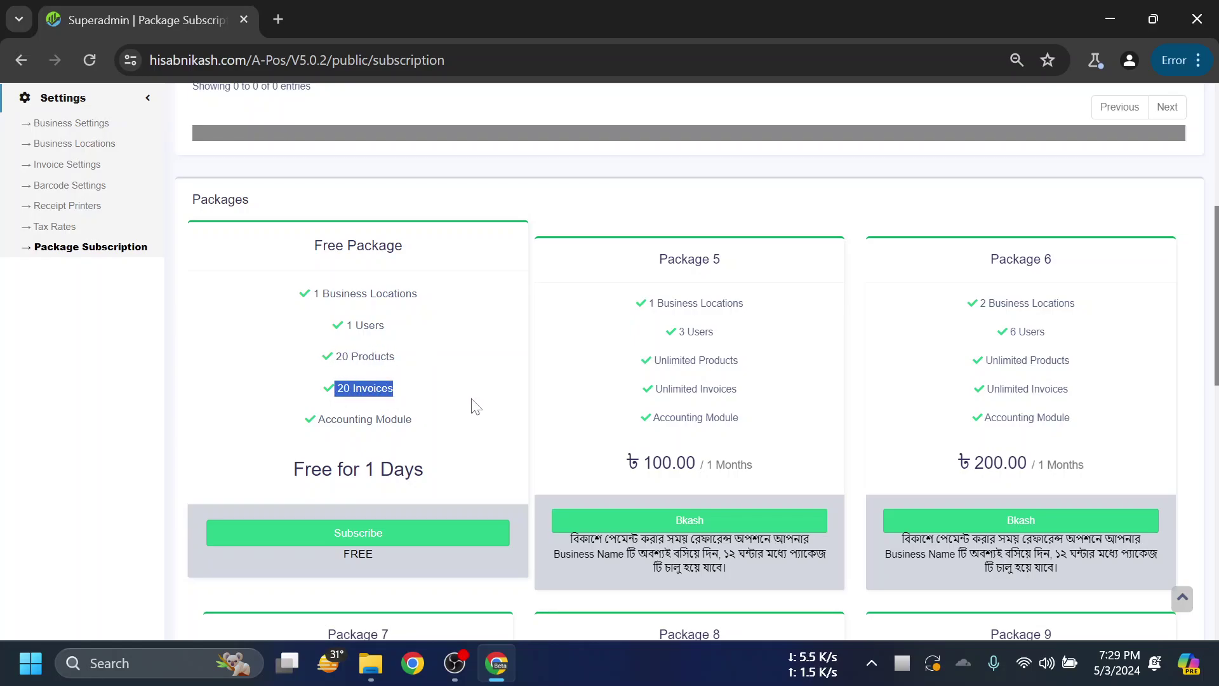
pyautogui.click(416, 436)
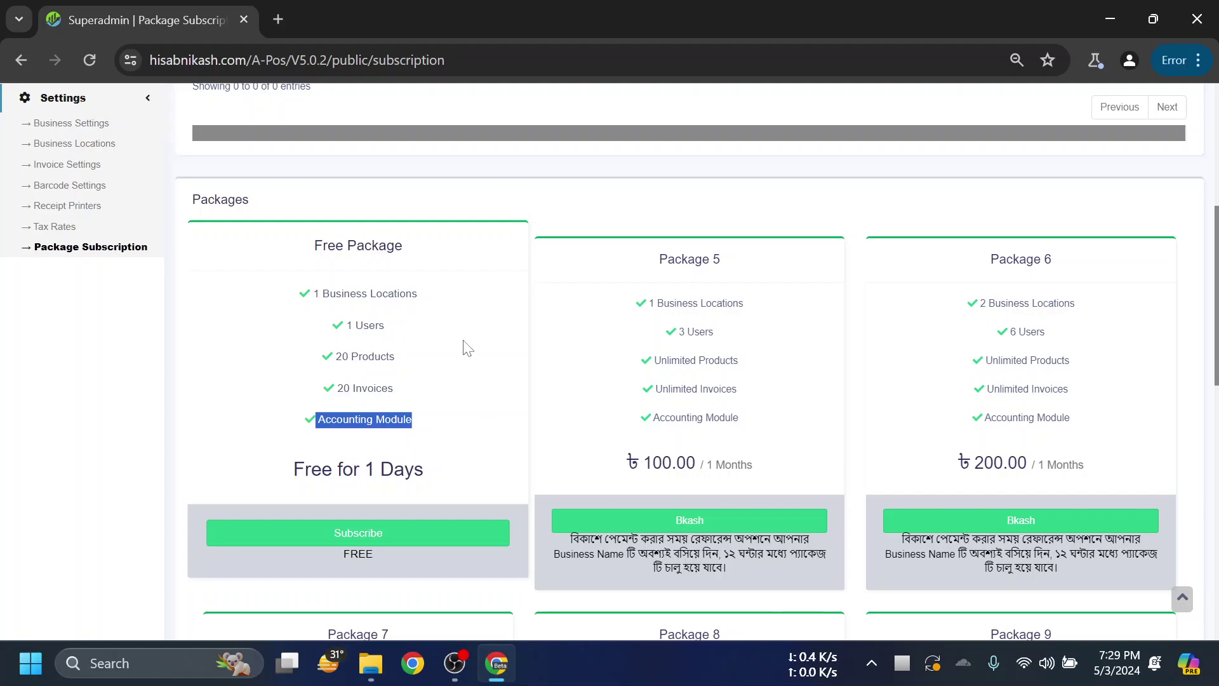
pyautogui.click(457, 173)
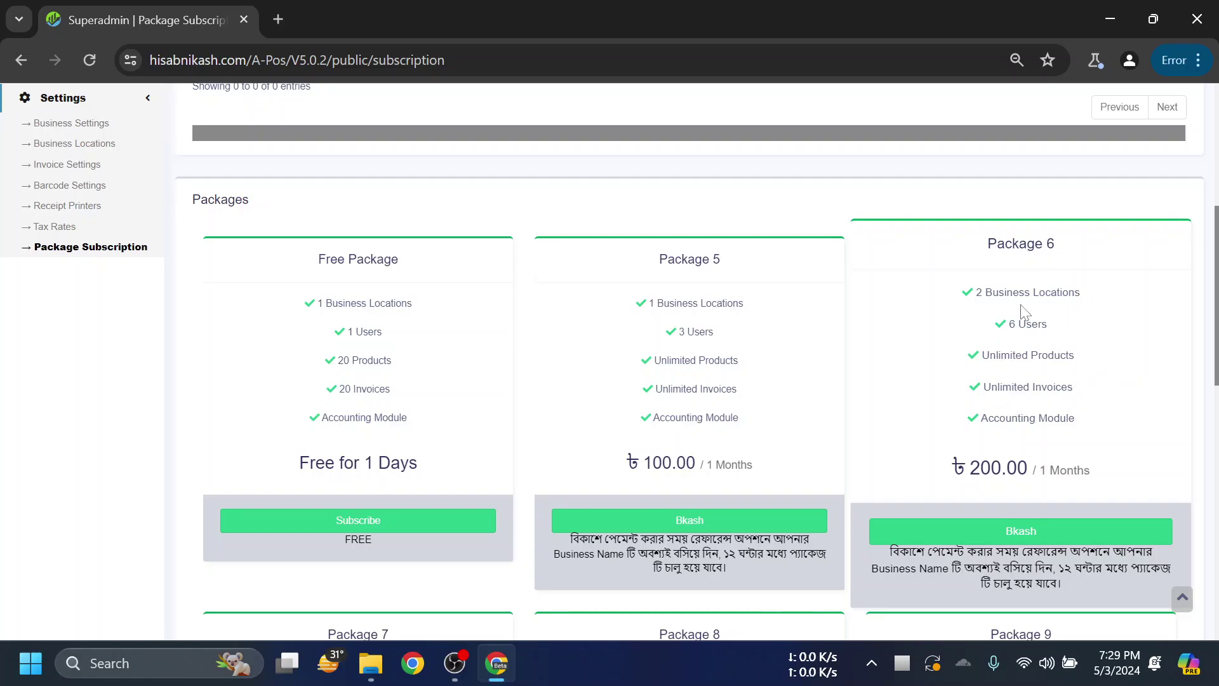
# Compare the features and monthly prices of Package 5 and Package 6
pyautogui.scroll(-1, 1025, 312)
pyautogui.scroll(1, 997, 319)
pyautogui.scroll(-2, 778, 303)
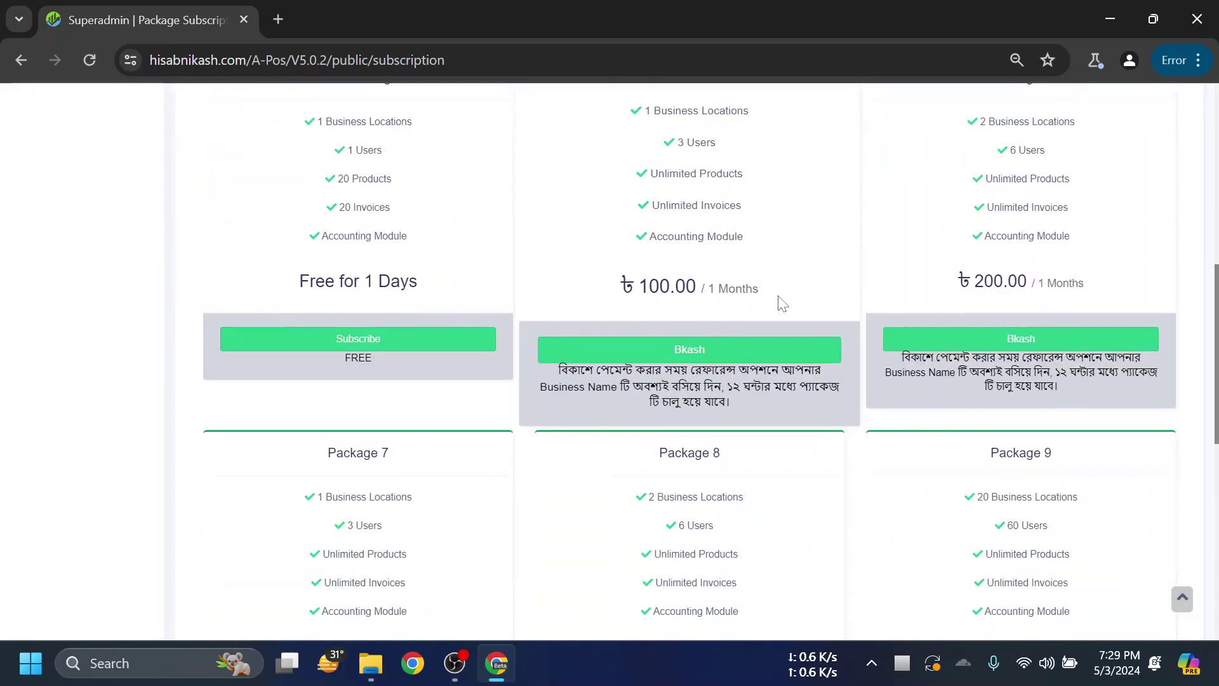
pyautogui.scroll(2, 901, 283)
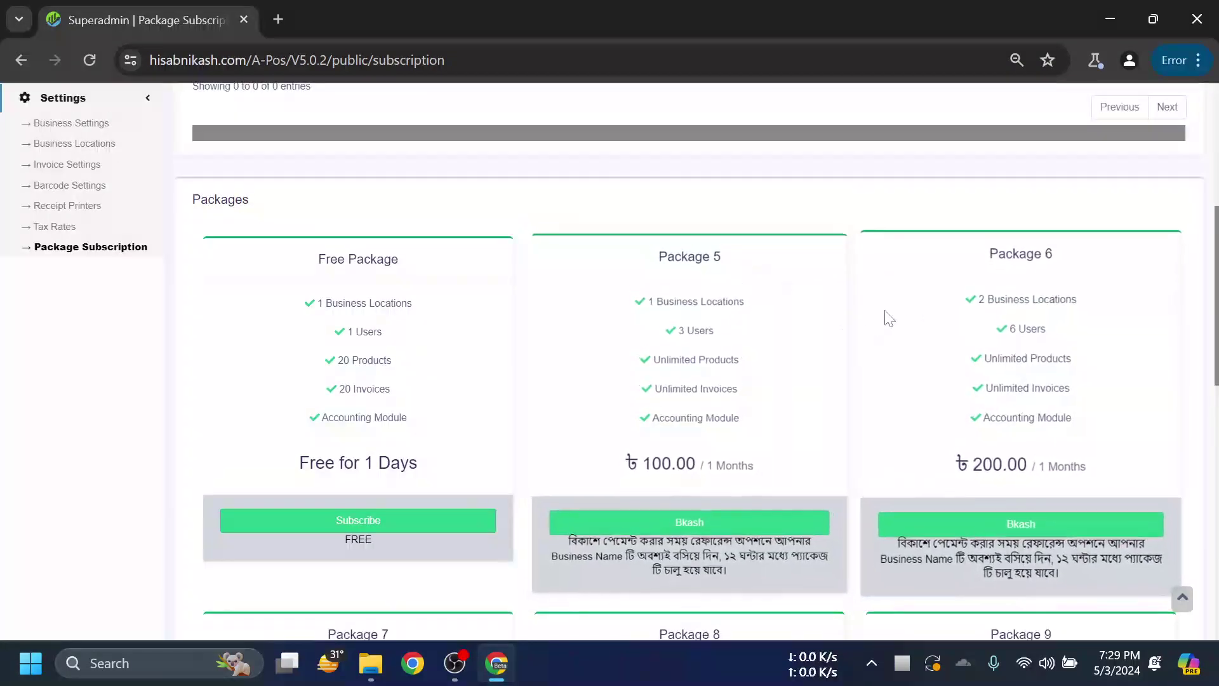
pyautogui.scroll(-2, 887, 315)
pyautogui.scroll(1, 759, 307)
pyautogui.moveTo(760, 375); pyautogui.dragTo(669, 373)
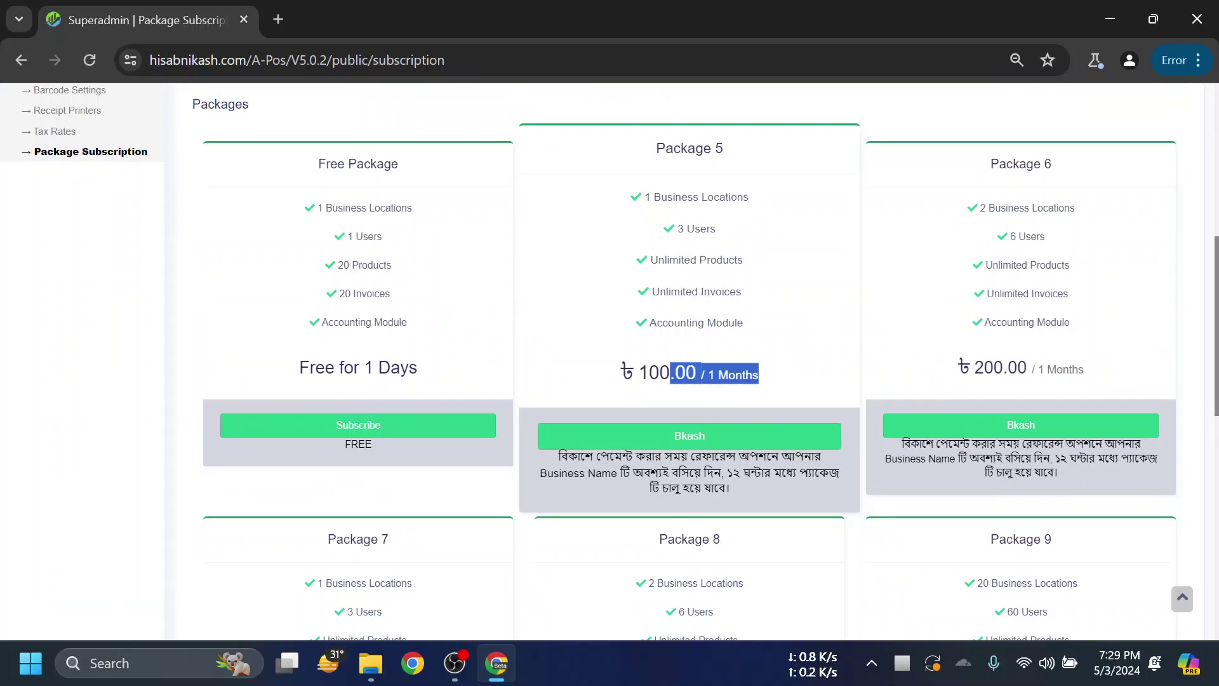
pyautogui.scroll(3, 845, 305)
pyautogui.click(984, 291)
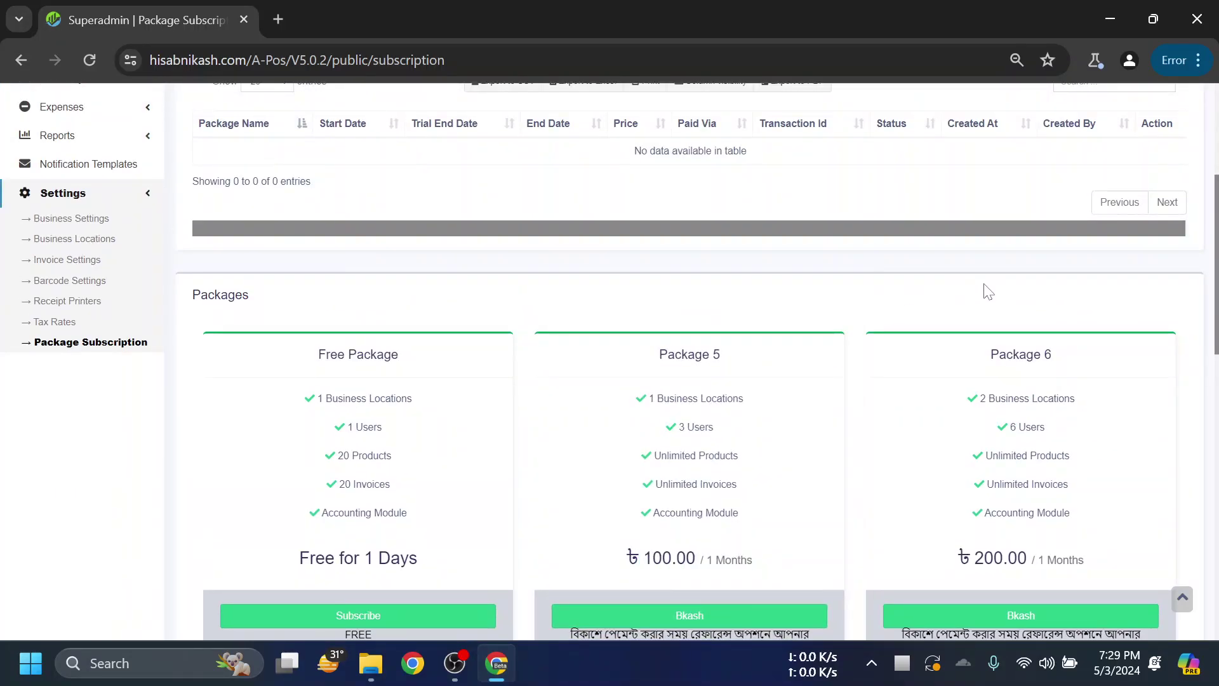
# Examine the business location and user limits of the yearly packages, especially Packages 9, 10 and 11
pyautogui.scroll(-5, 985, 291)
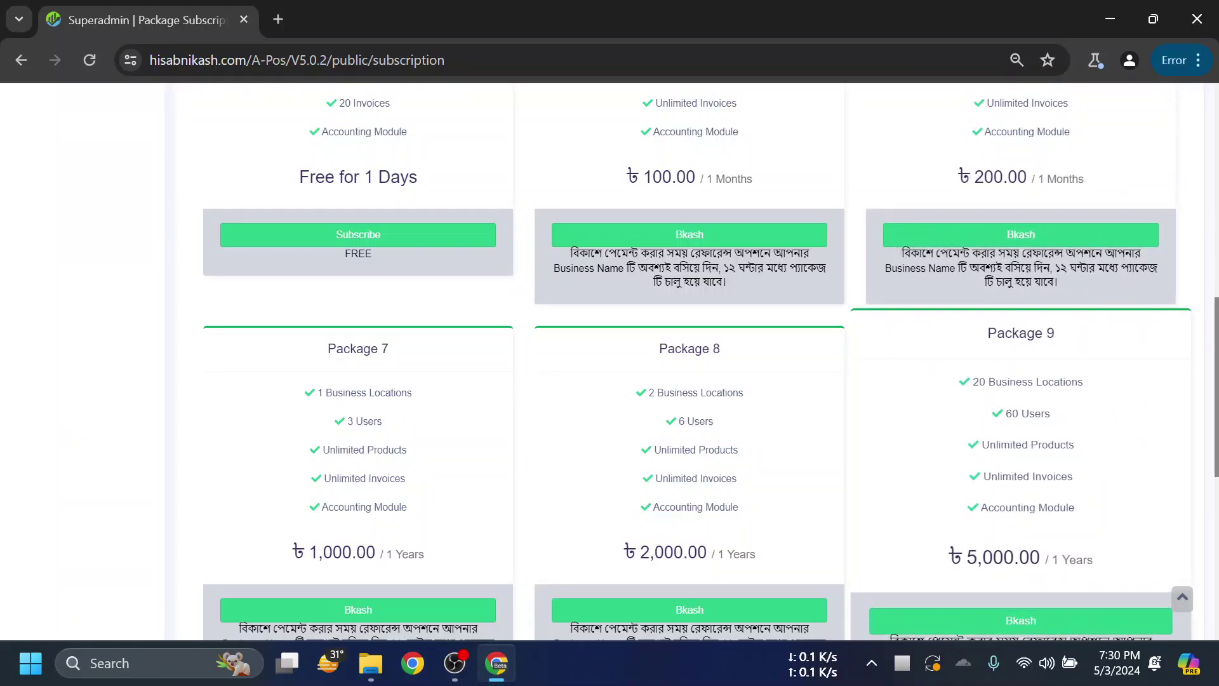
pyautogui.moveTo(970, 382); pyautogui.dragTo(998, 420)
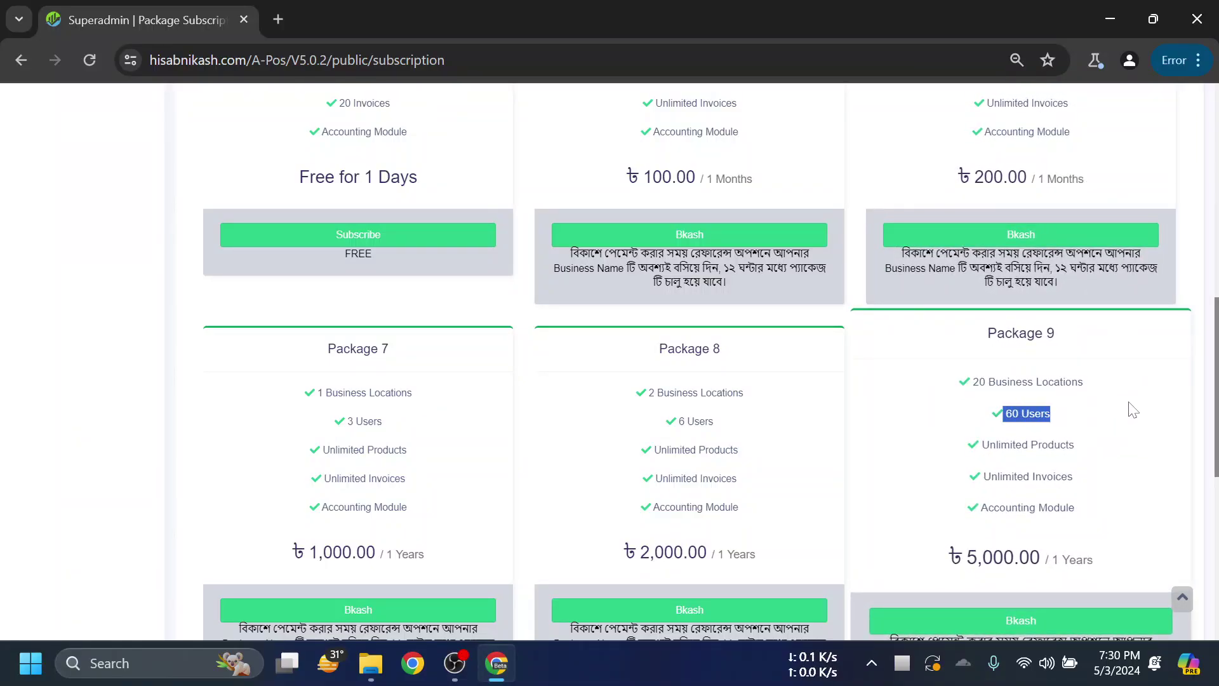
pyautogui.scroll(-3, 1075, 396)
pyautogui.scroll(1, 1076, 396)
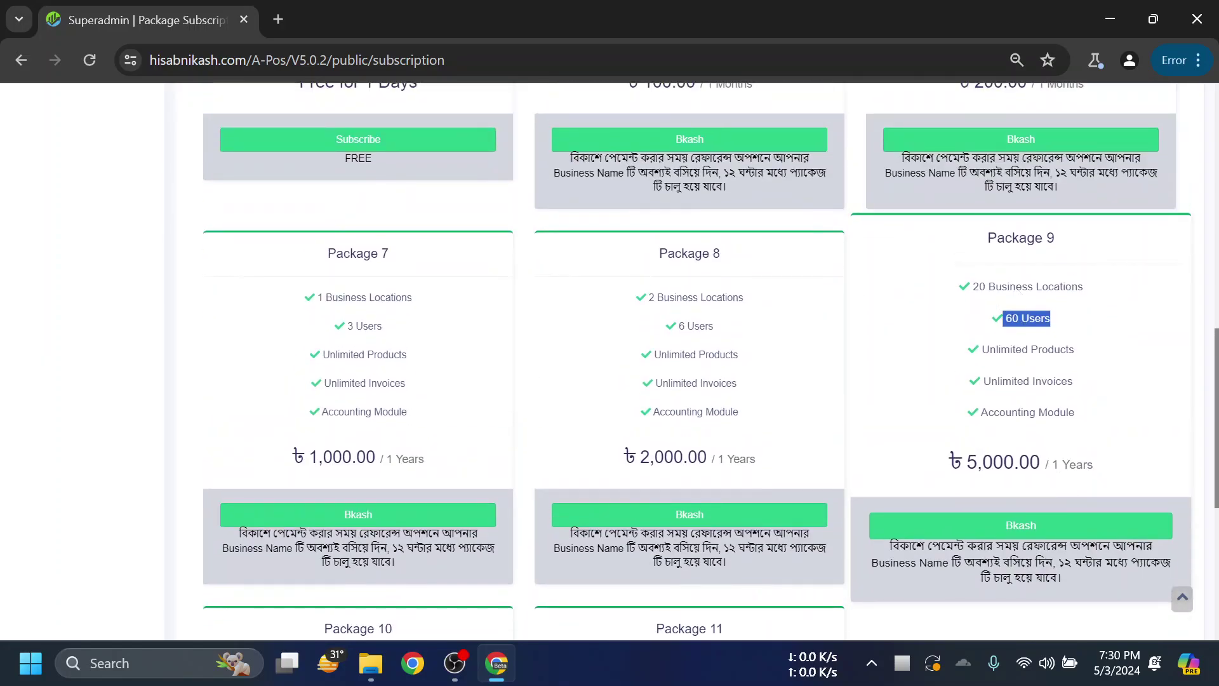
pyautogui.moveTo(969, 286); pyautogui.dragTo(1113, 335)
pyautogui.scroll(-5, 1086, 313)
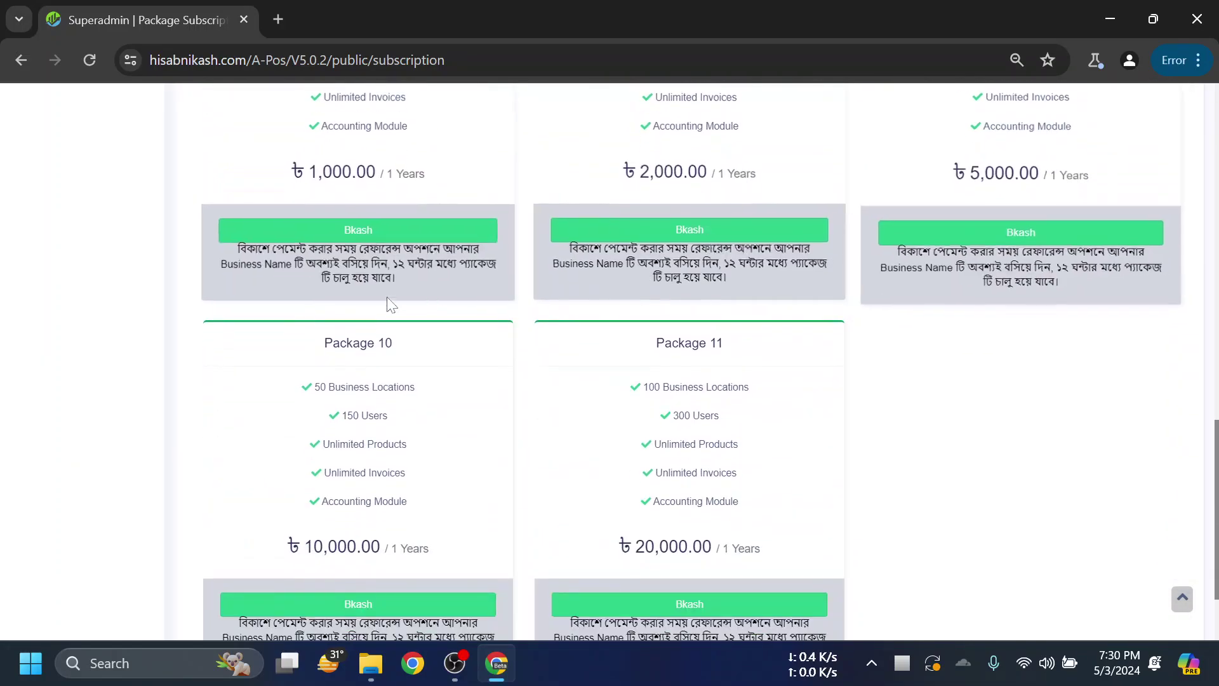
pyautogui.moveTo(325, 376); pyautogui.dragTo(420, 376)
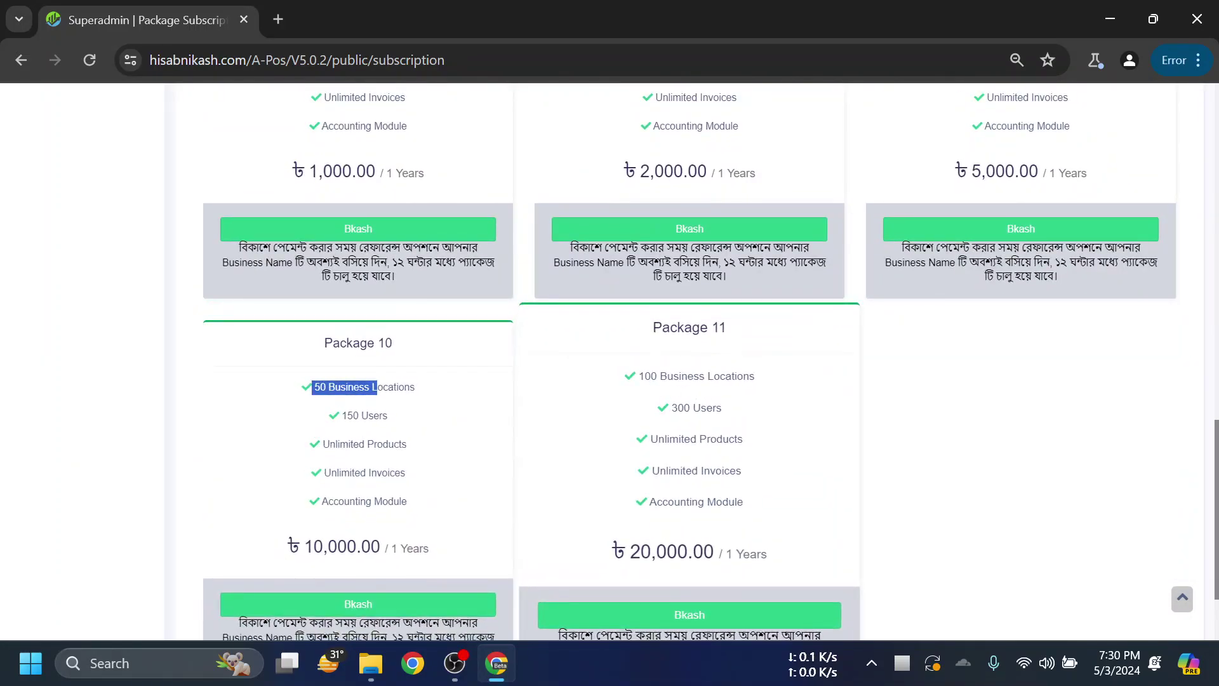
pyautogui.moveTo(638, 376); pyautogui.dragTo(747, 390)
pyautogui.click(1029, 451)
# Compare the monthly Packages 5 and 6 with the yearly packages, checking their limits and prices
pyautogui.scroll(5, 1029, 452)
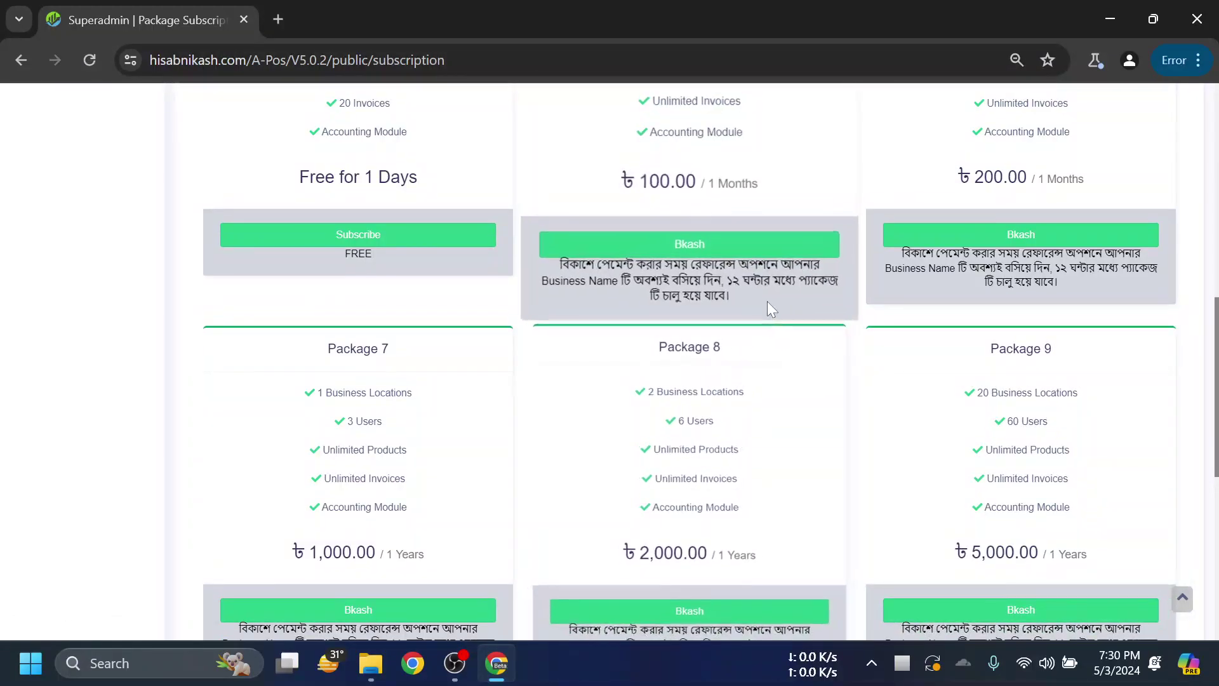
pyautogui.scroll(1, 767, 301)
pyautogui.scroll(1, 728, 351)
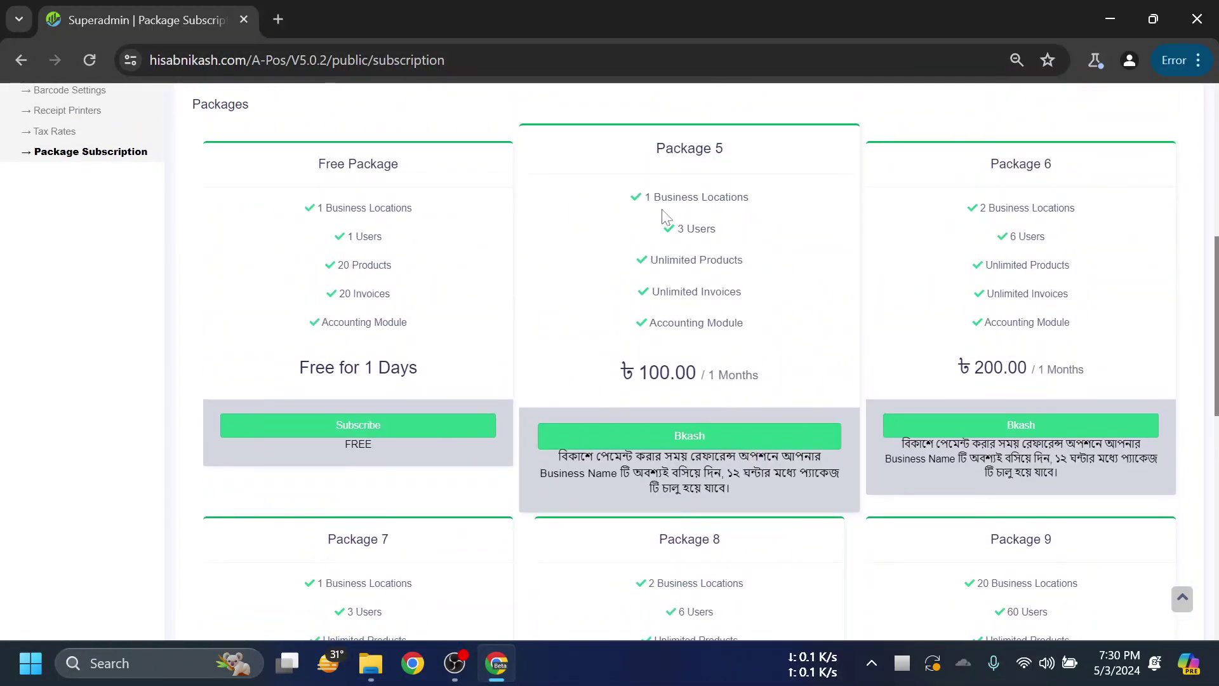
pyautogui.scroll(1, 710, 345)
pyautogui.scroll(-1, 709, 345)
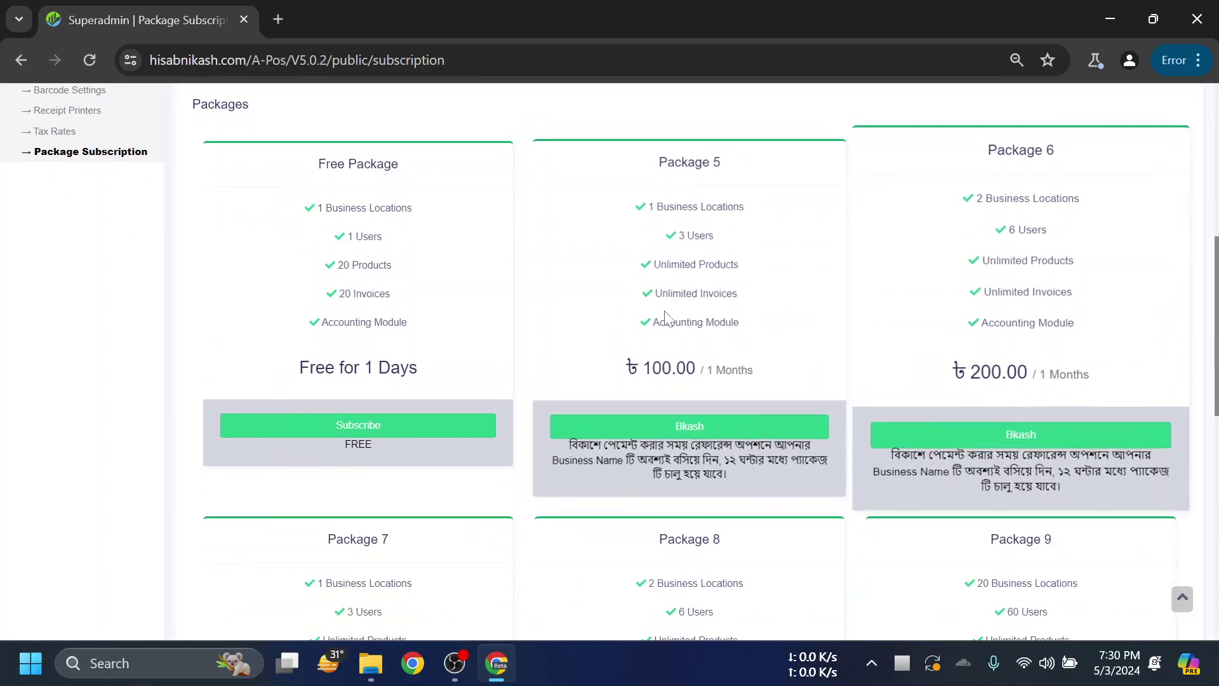
pyautogui.scroll(-2, 402, 368)
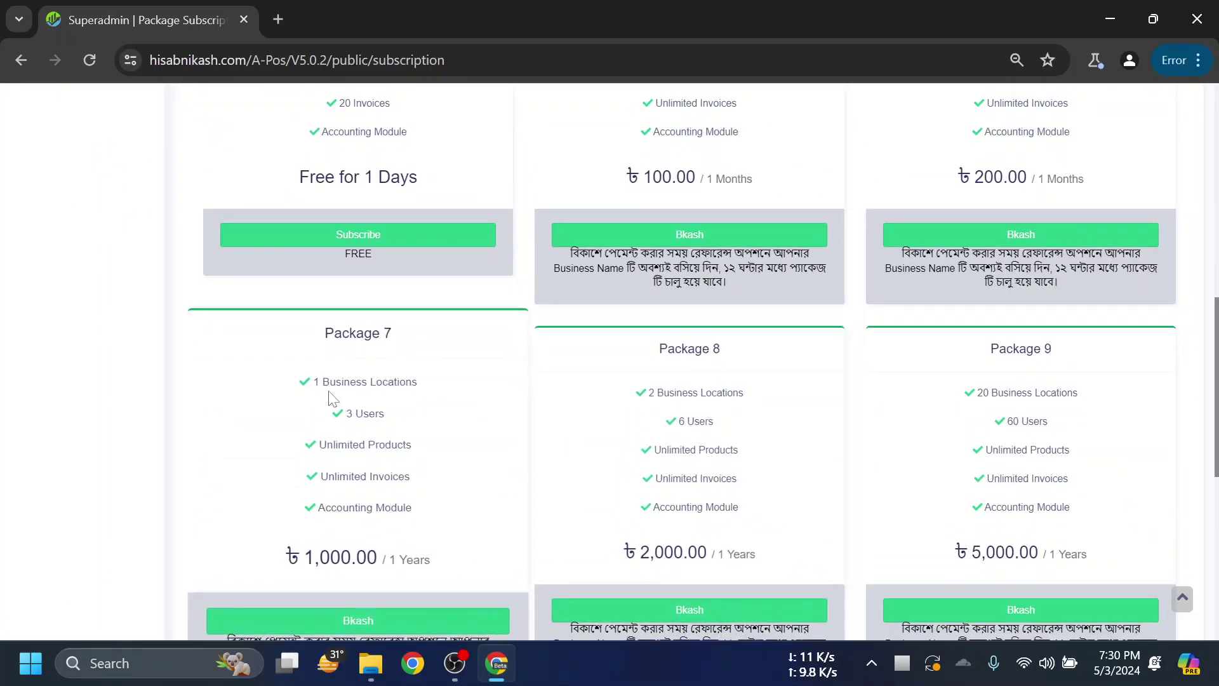
pyautogui.scroll(3, 684, 489)
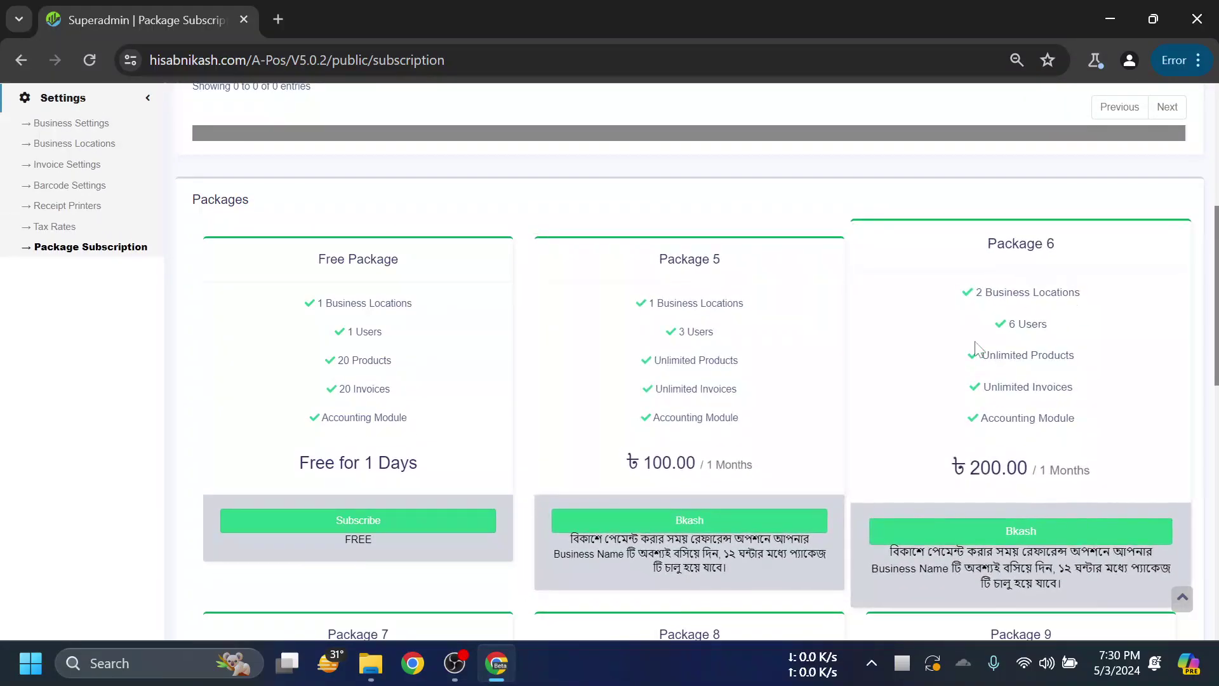
pyautogui.scroll(3, 787, 384)
pyautogui.scroll(-2, 730, 368)
pyautogui.scroll(-1, 703, 360)
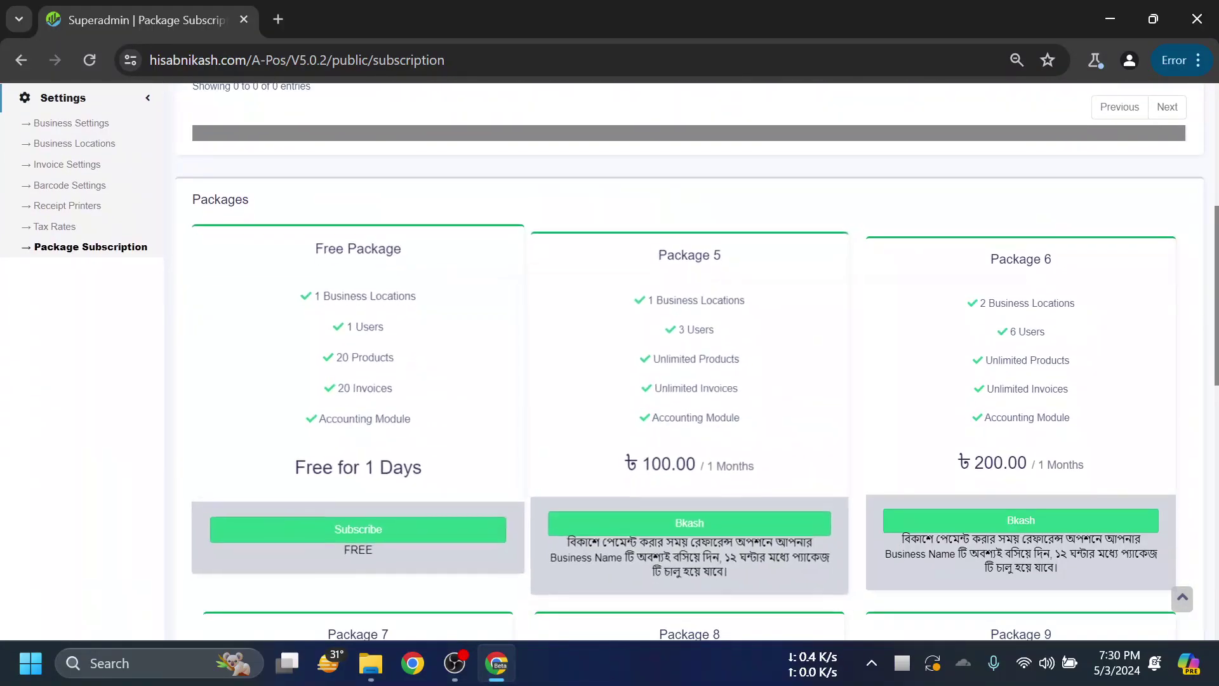
# Subscribe the business to the Free Package
pyautogui.moveTo(413, 251); pyautogui.dragTo(343, 246)
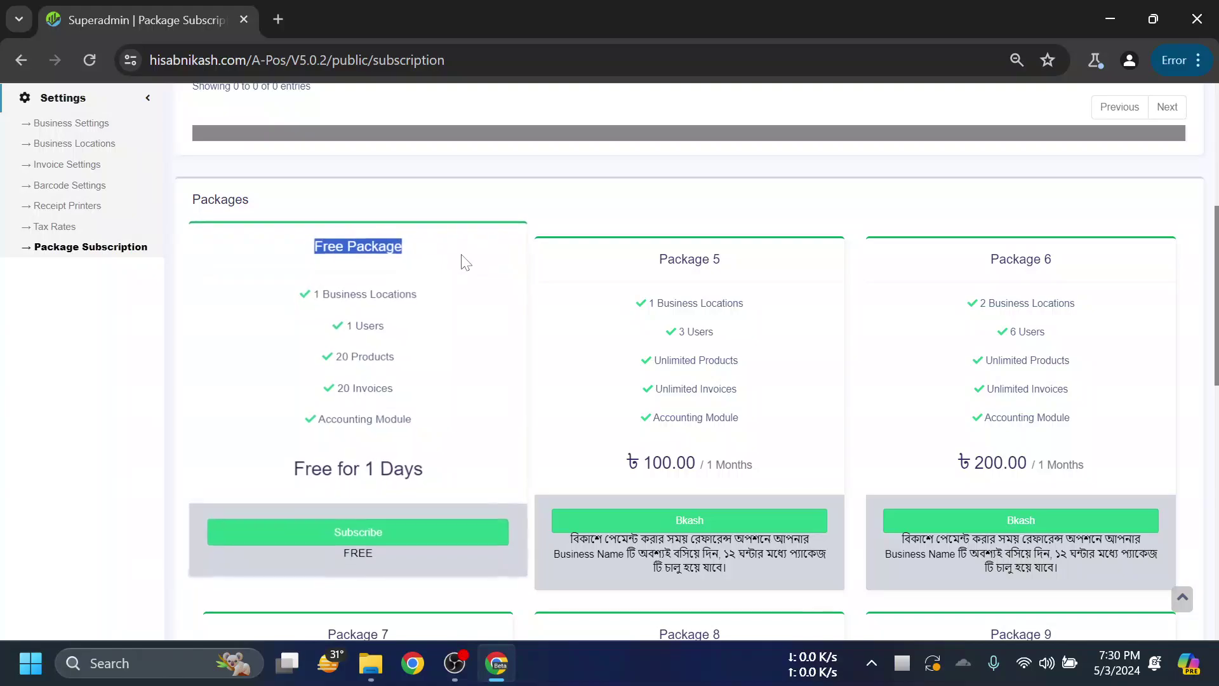
pyautogui.scroll(1, 466, 273)
pyautogui.scroll(-2, 477, 343)
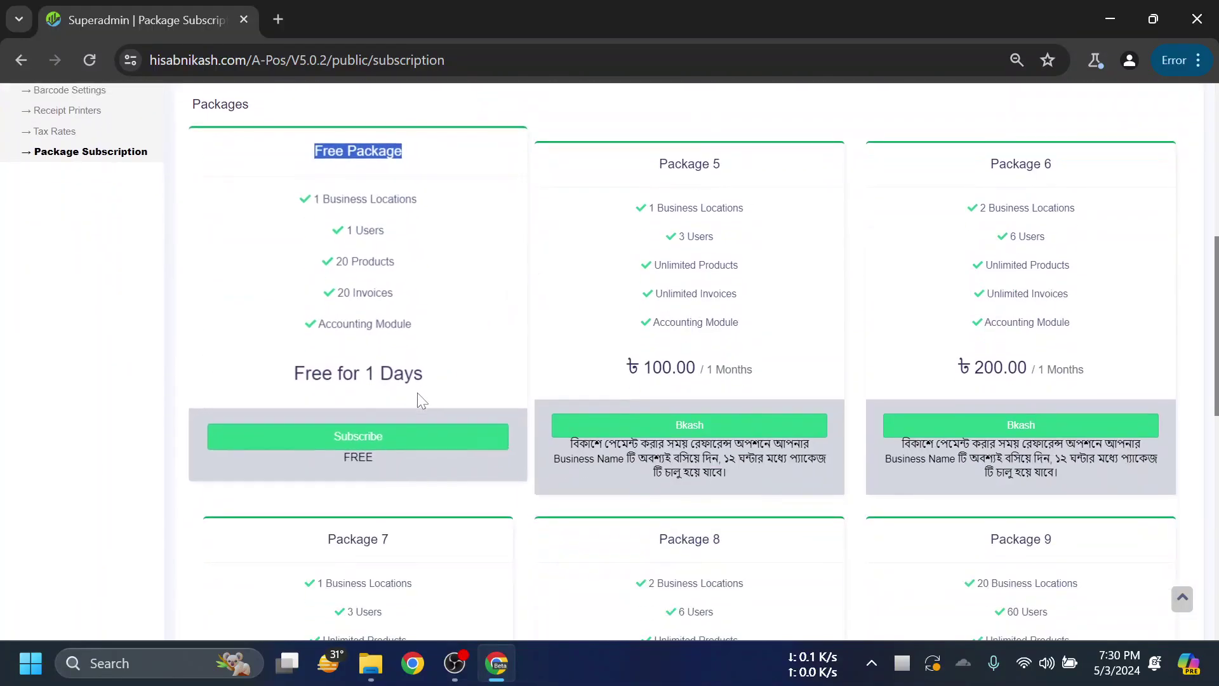
pyautogui.click(389, 438)
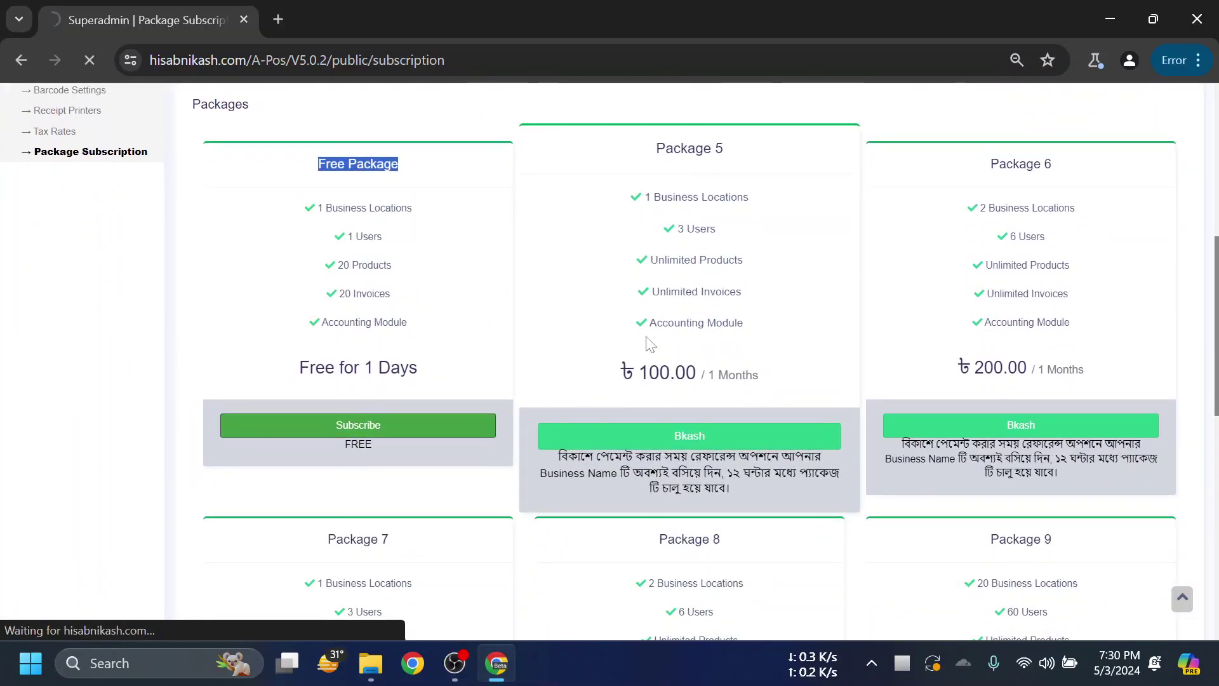
pyautogui.scroll(7, 381, 310)
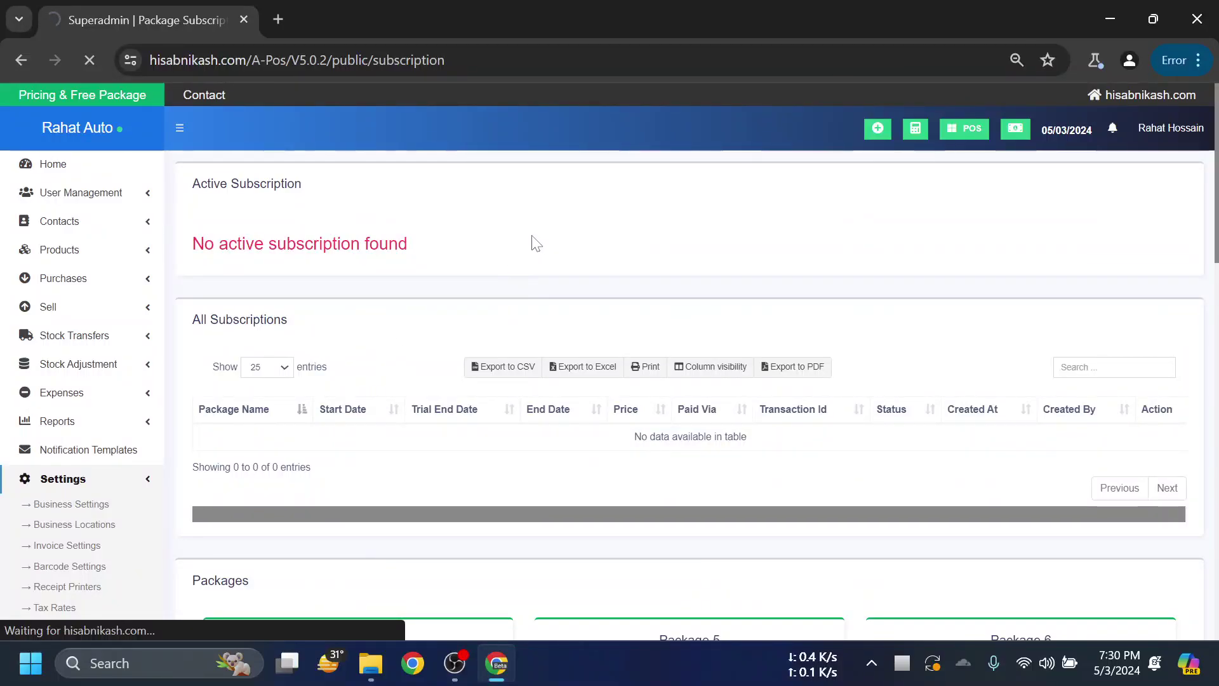
pyautogui.scroll(-7, 559, 262)
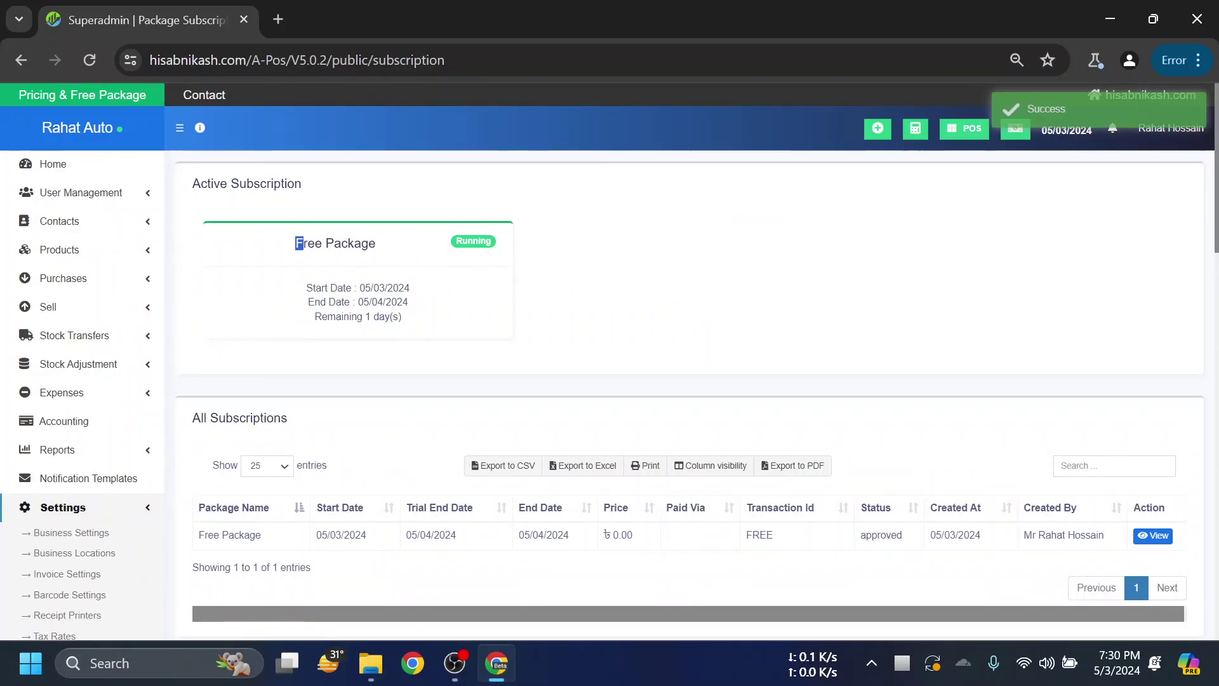
# Check the package listed under Active Subscription and return to the Home dashboard
pyautogui.moveTo(299, 244); pyautogui.dragTo(391, 257)
pyautogui.click(765, 311)
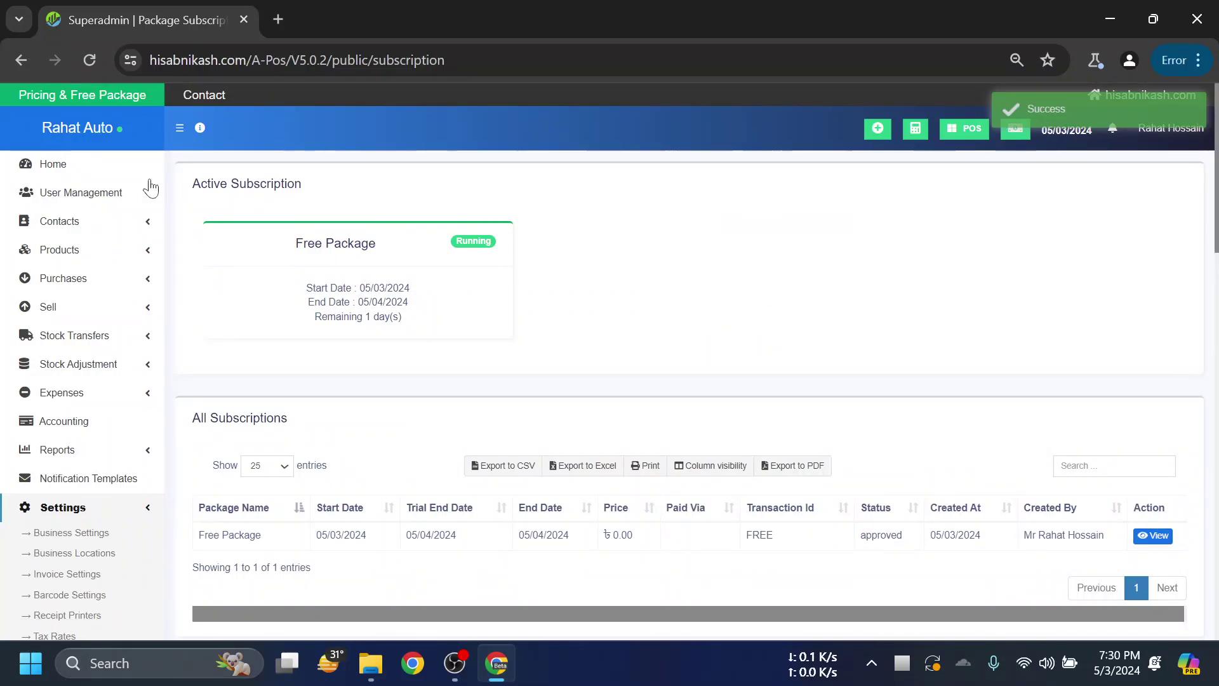
pyautogui.click(53, 164)
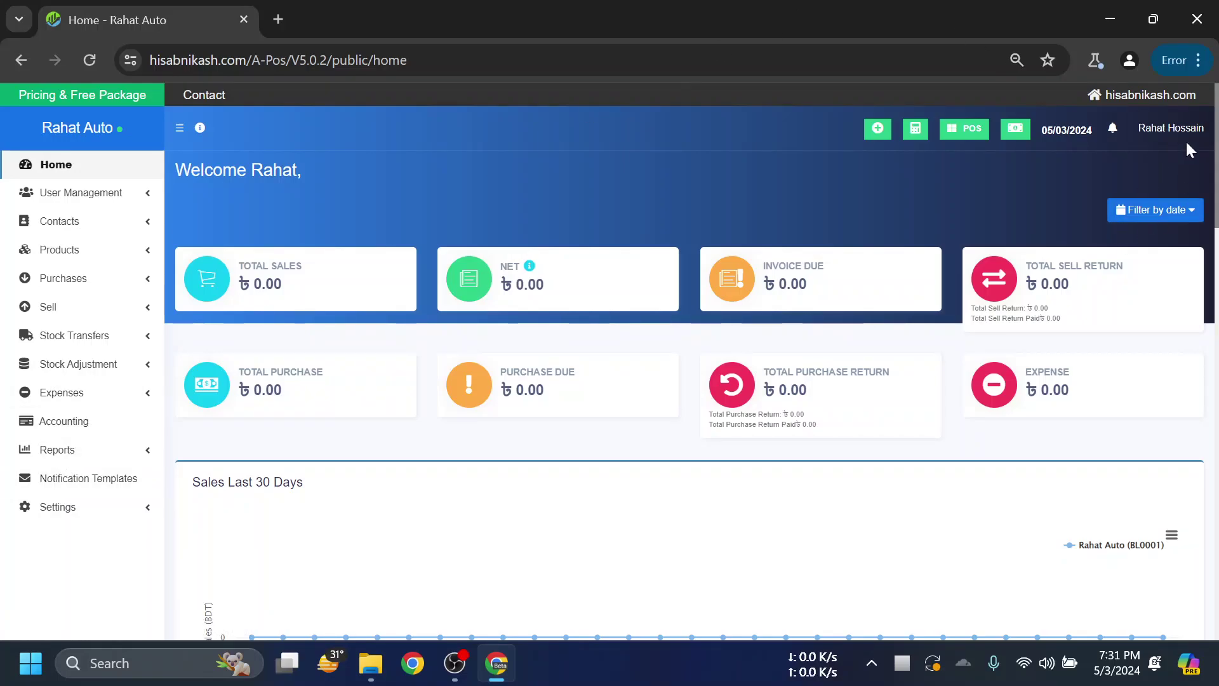
# Open the user's profile page and examine its password, personal information and bank details fields
pyautogui.click(1168, 130)
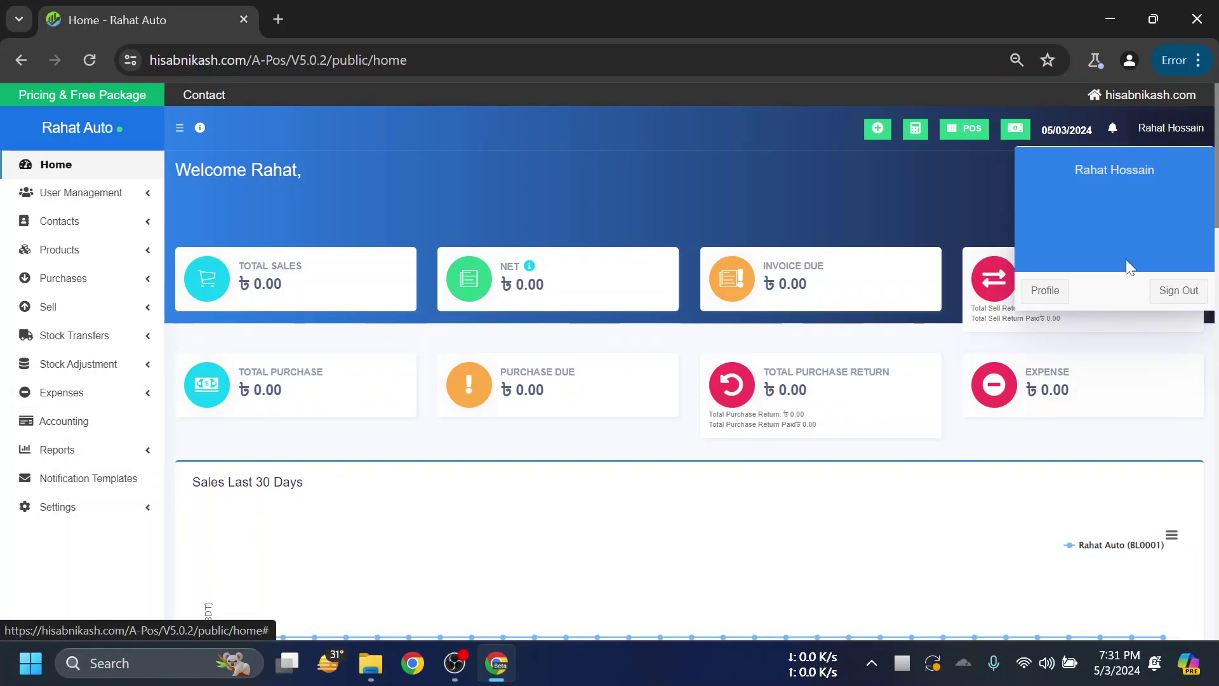
pyautogui.click(1042, 290)
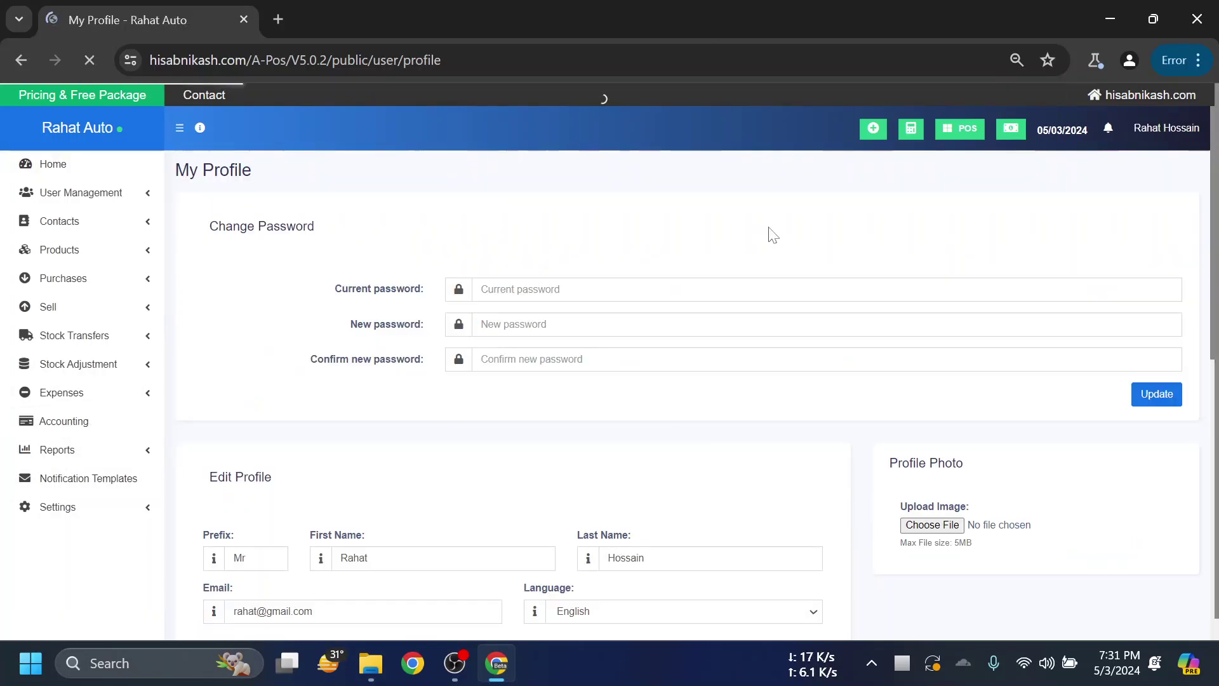
pyautogui.scroll(-2, 660, 254)
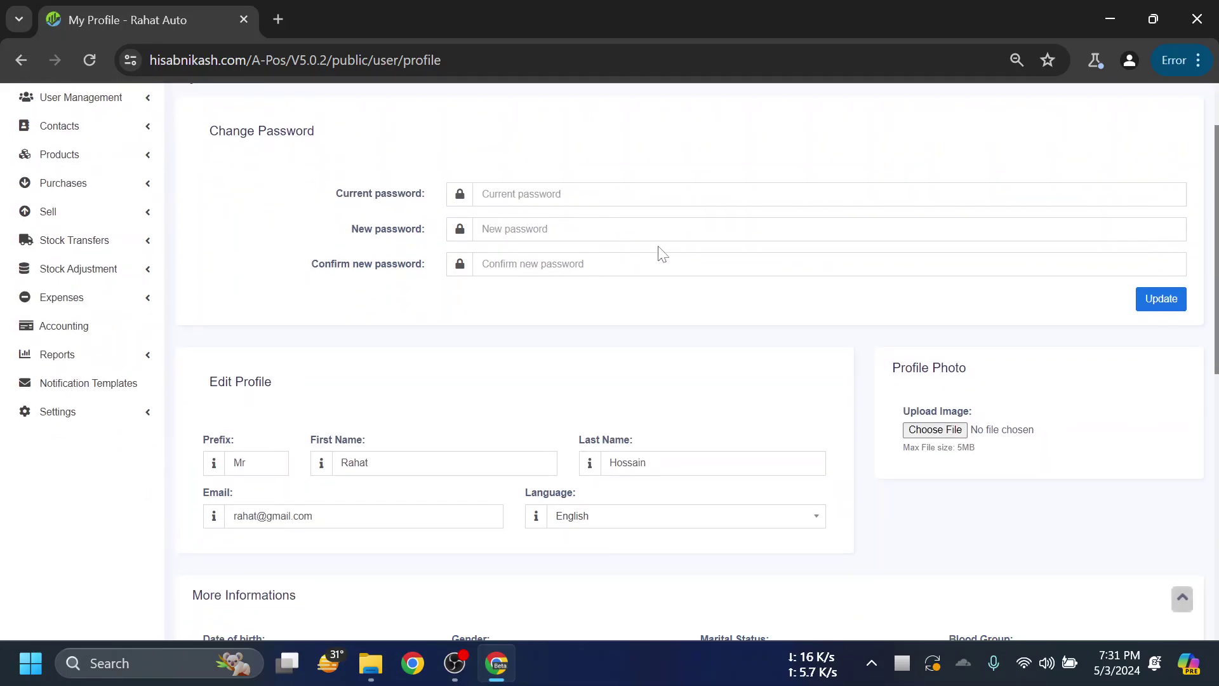
pyautogui.scroll(-5, 660, 254)
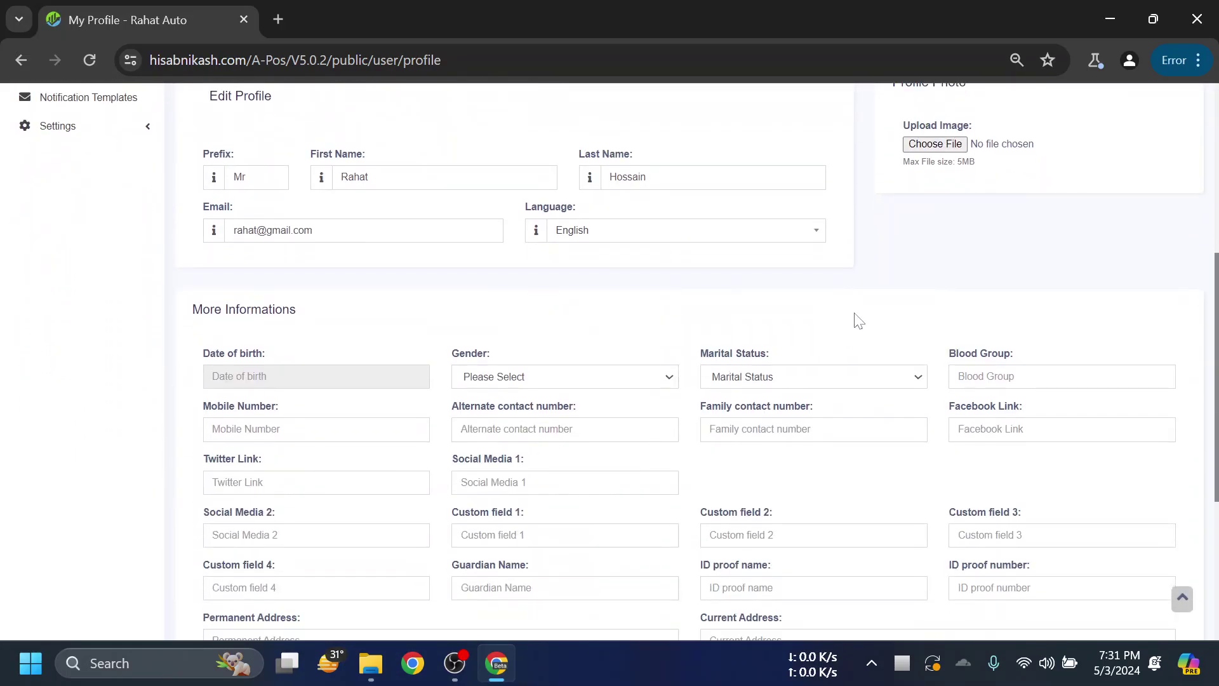
pyautogui.scroll(1, 923, 323)
pyautogui.scroll(-3, 831, 365)
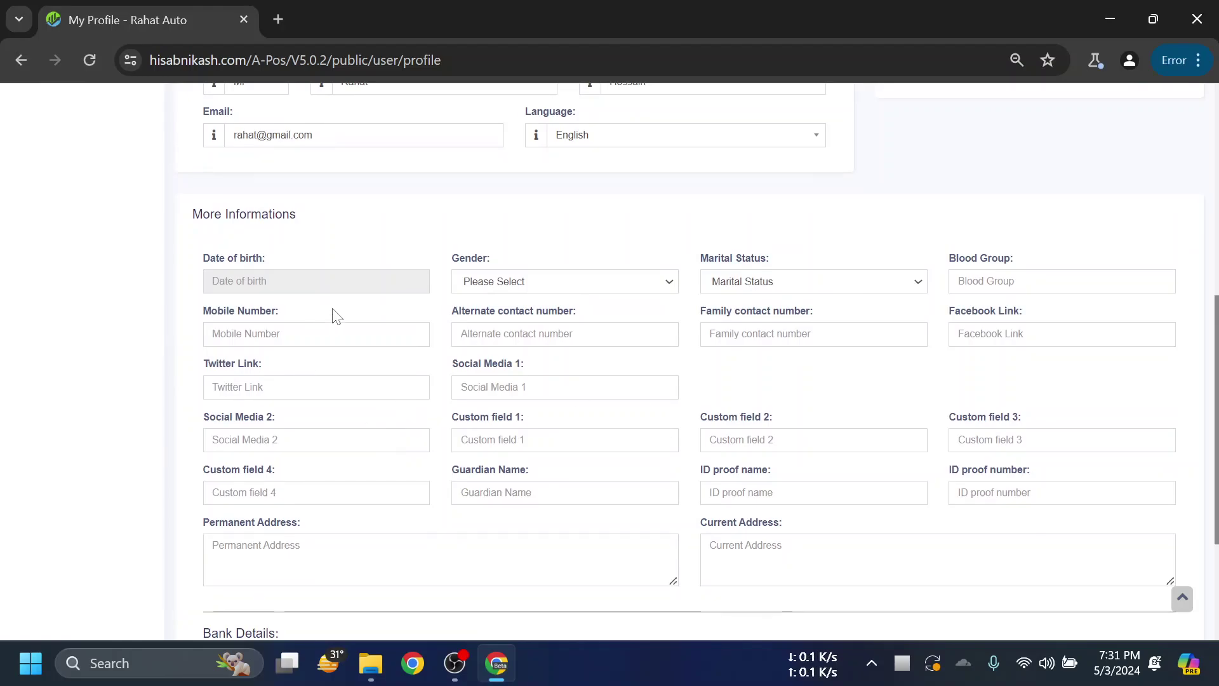
pyautogui.scroll(-3, 487, 367)
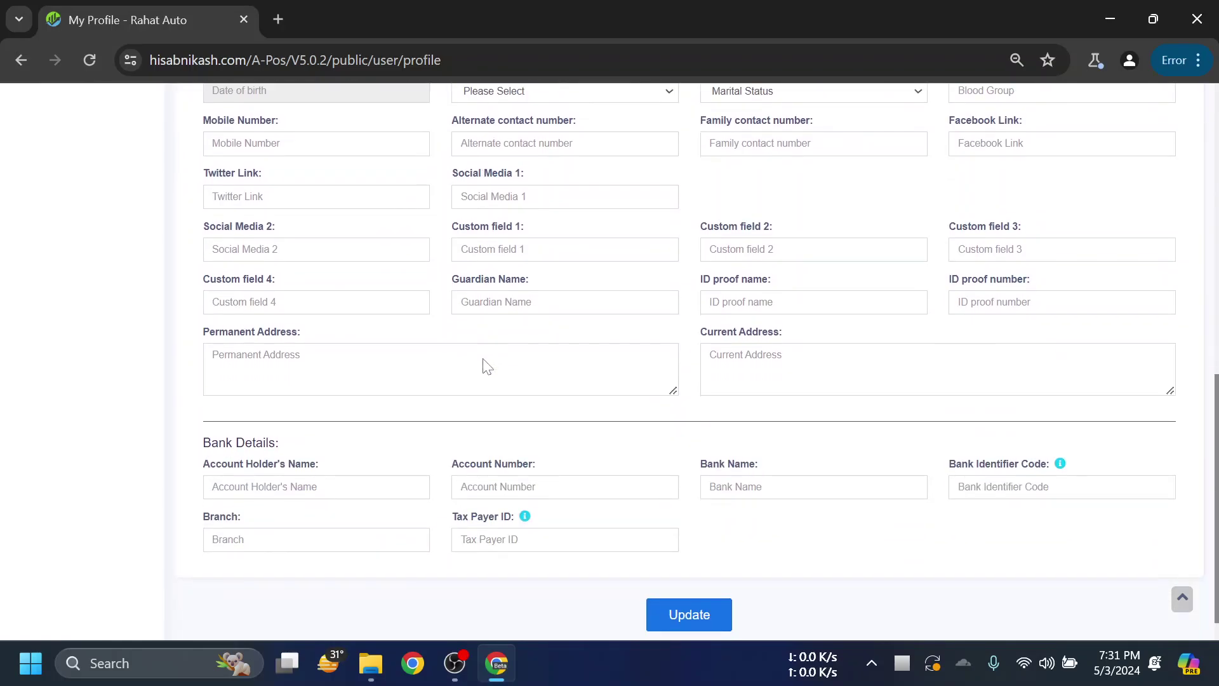
pyautogui.scroll(10, 542, 536)
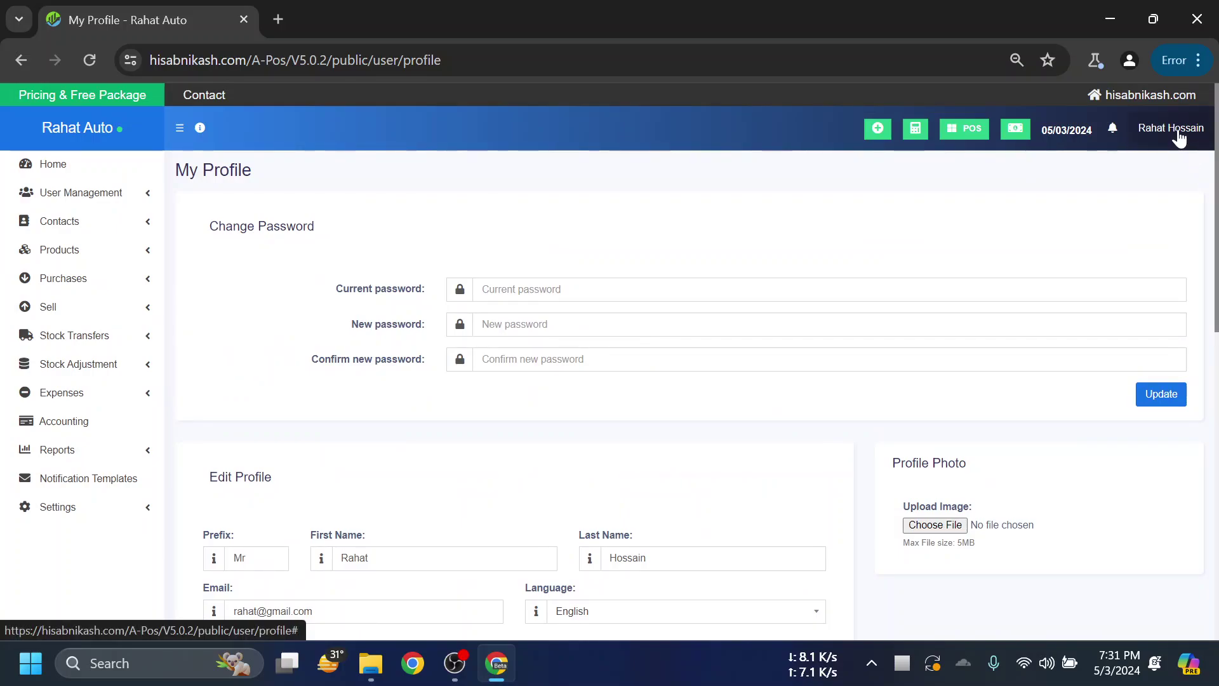
# Return to the Home dashboard and examine its summary cards, sales charts and payment due tables
pyautogui.click(69, 169)
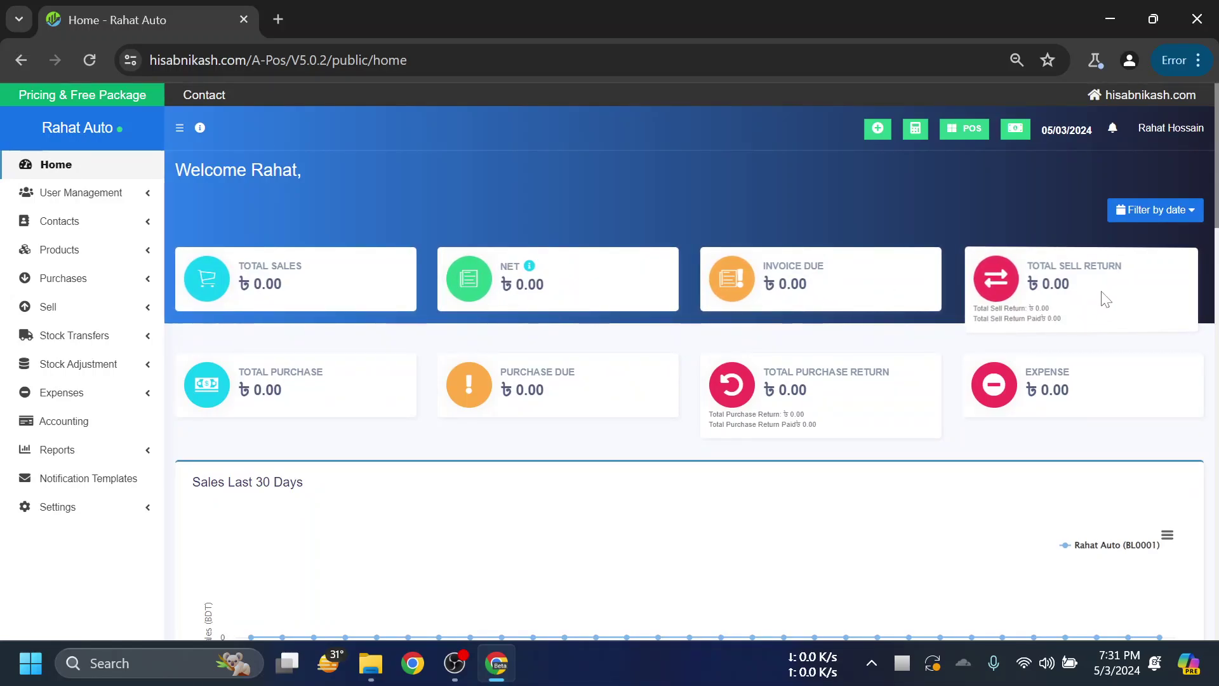
pyautogui.scroll(-3, 1089, 298)
pyautogui.scroll(-1, 1089, 298)
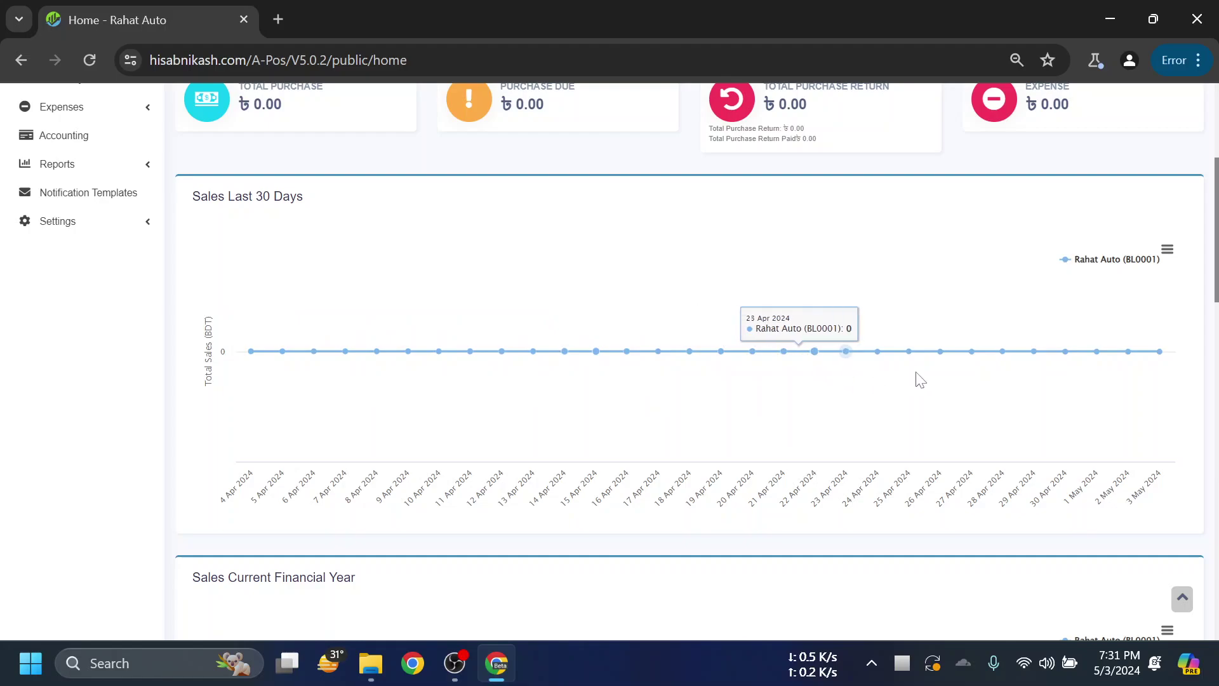
pyautogui.scroll(-4, 566, 351)
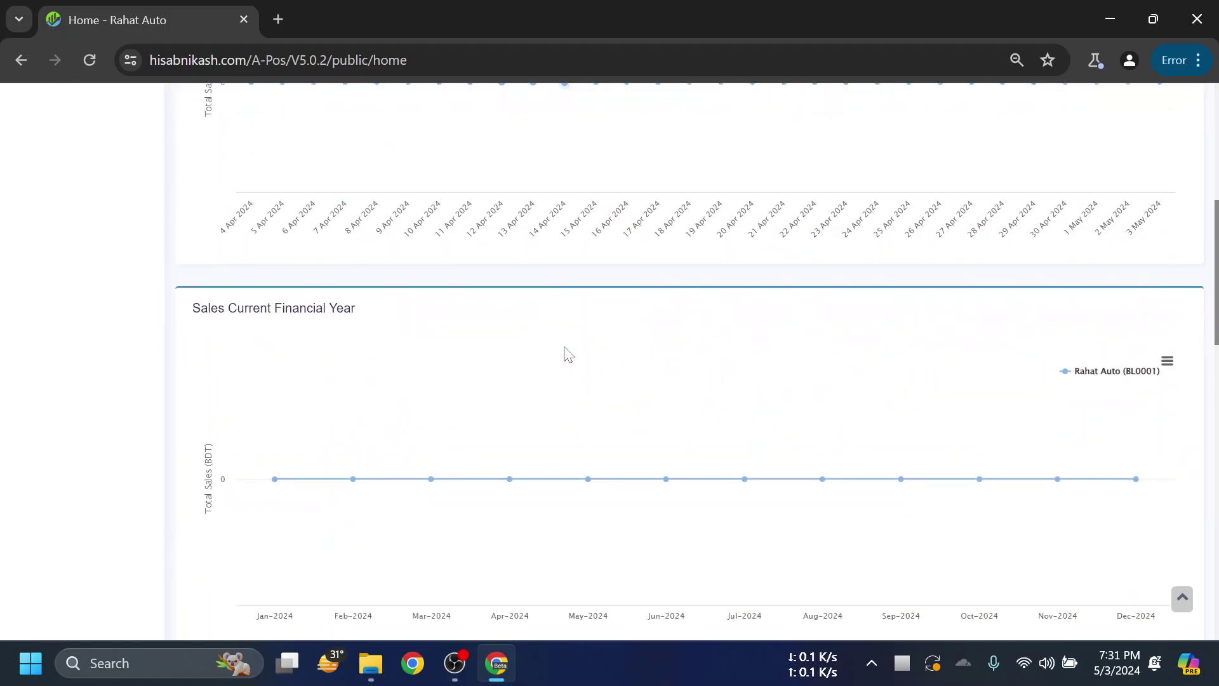
pyautogui.scroll(3, 394, 422)
pyautogui.scroll(-3, 413, 483)
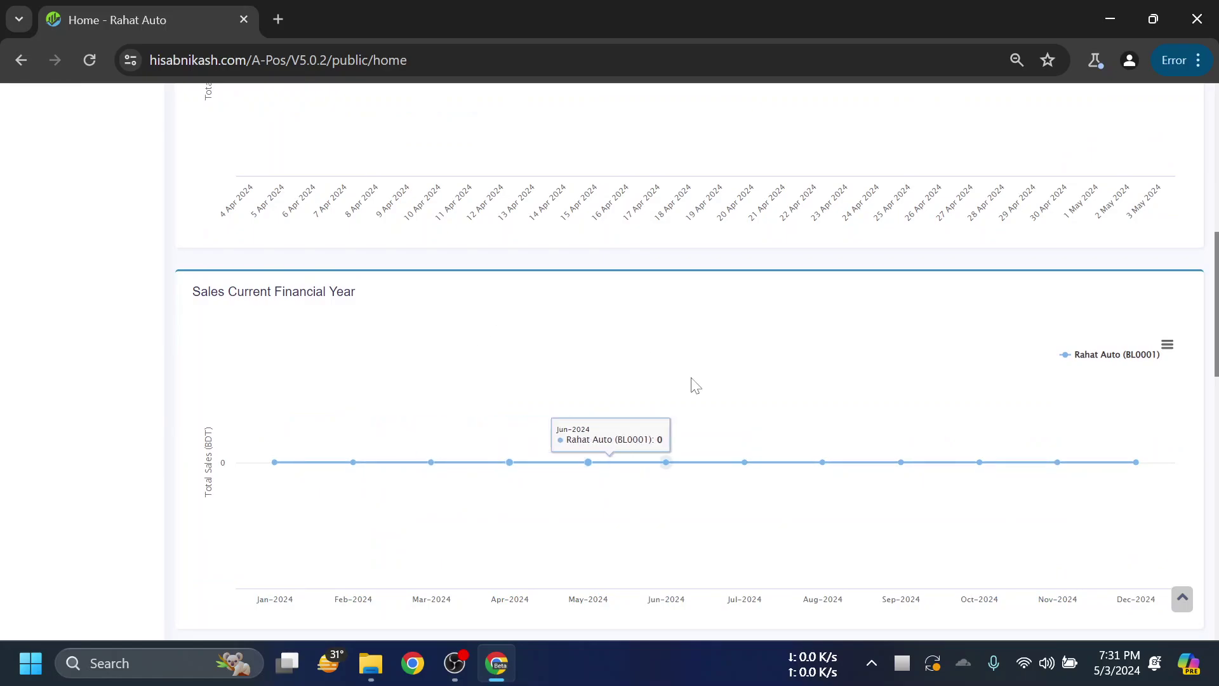
pyautogui.scroll(1, 882, 348)
pyautogui.scroll(-4, 896, 351)
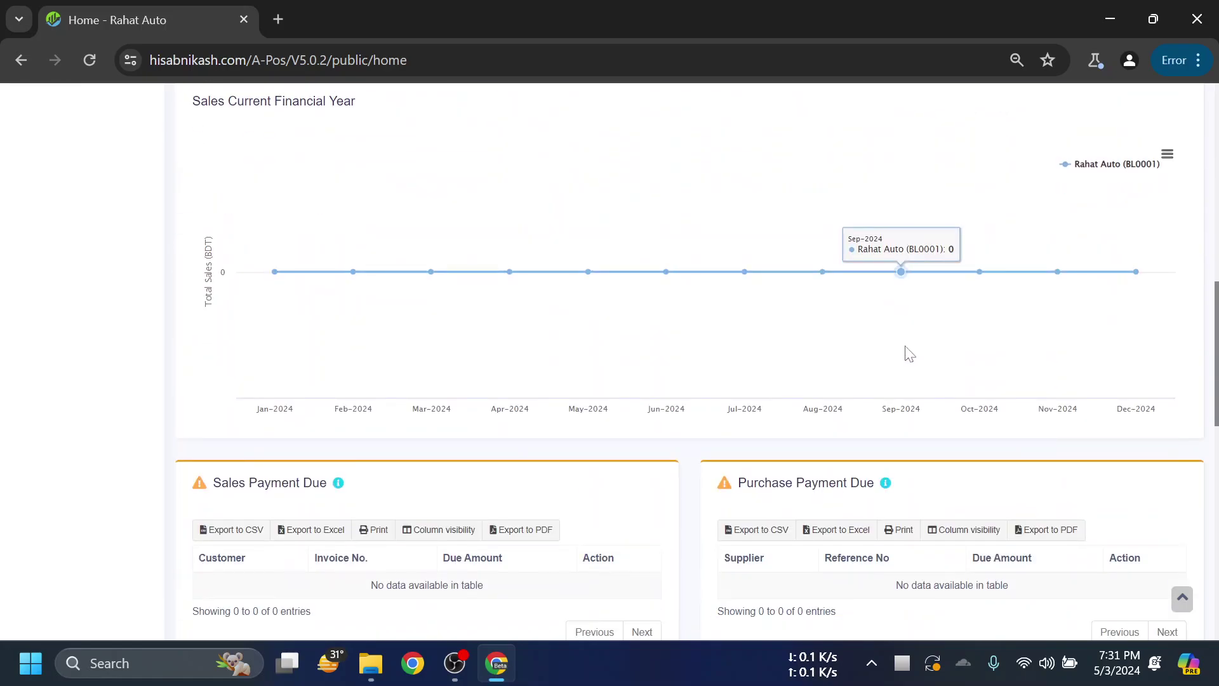
pyautogui.scroll(3, 908, 359)
pyautogui.scroll(3, 909, 359)
pyautogui.scroll(4, 914, 365)
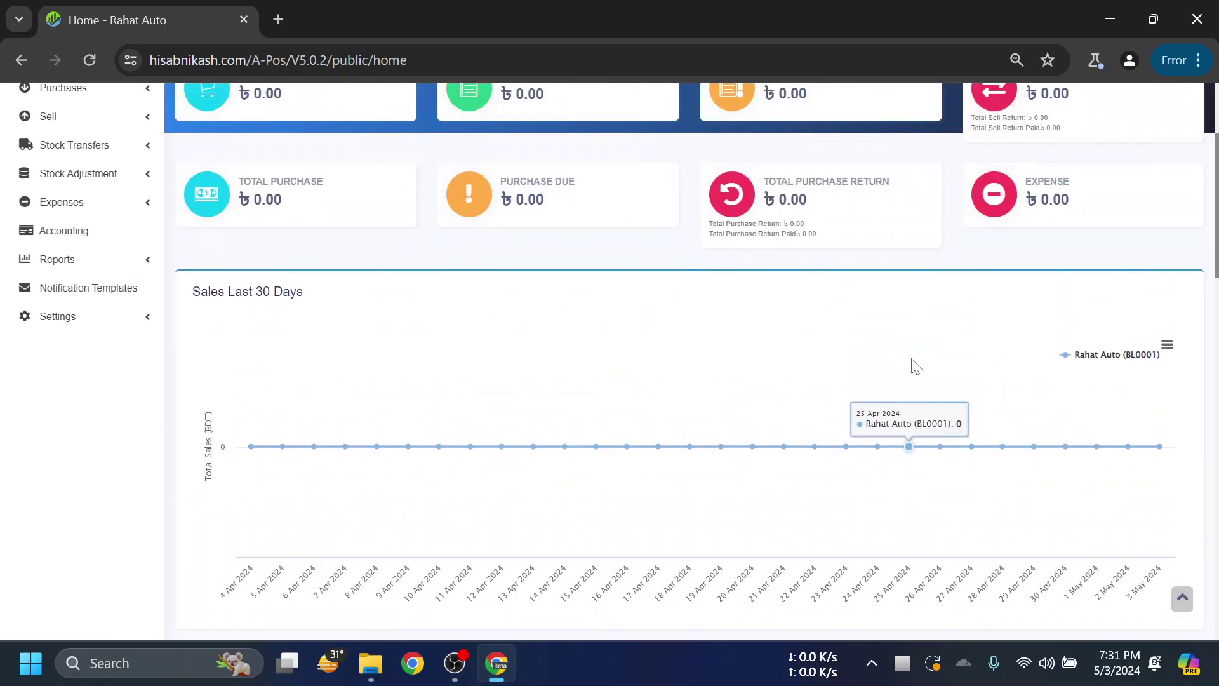
pyautogui.scroll(3, 915, 369)
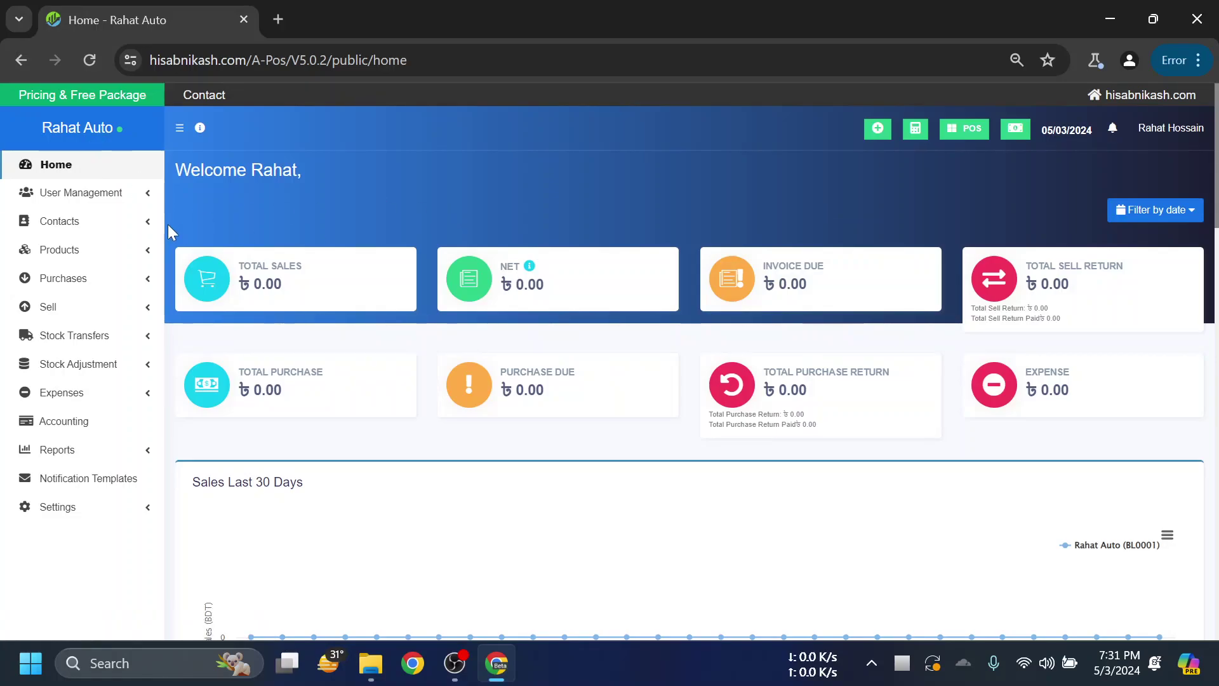
pyautogui.scroll(-2, 158, 354)
pyautogui.scroll(2, 158, 353)
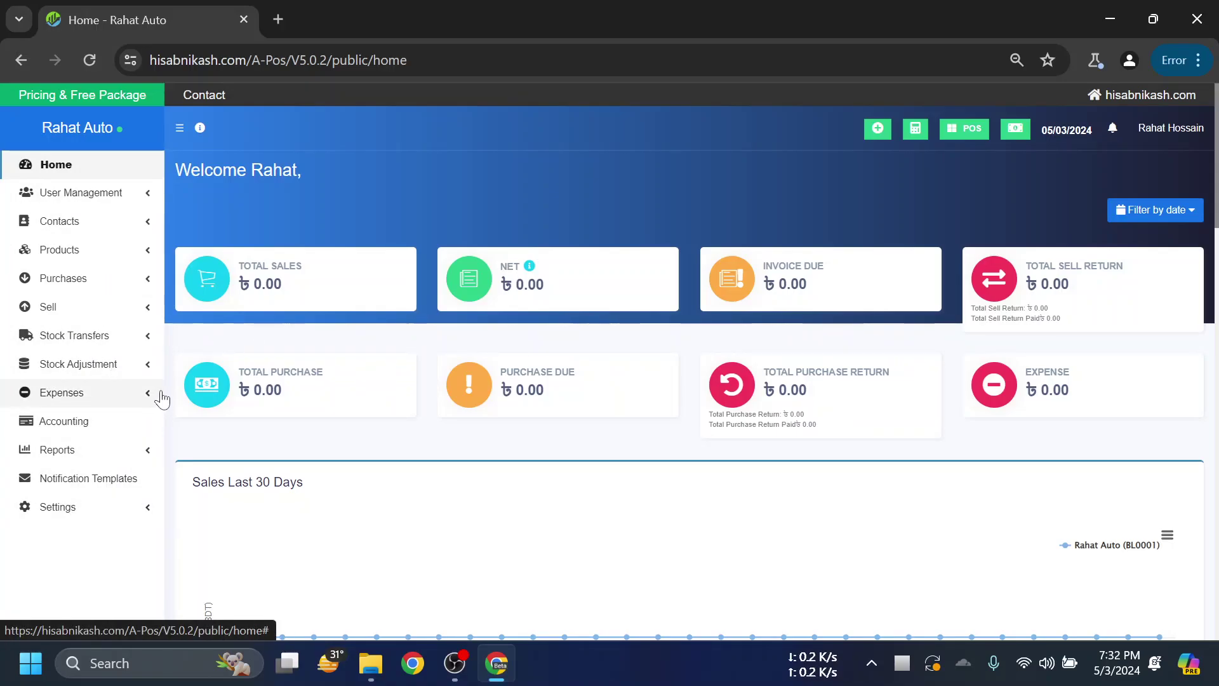
# Open the Business Settings and display the POS section with its keyboard shortcuts
pyautogui.scroll(-2, 70, 305)
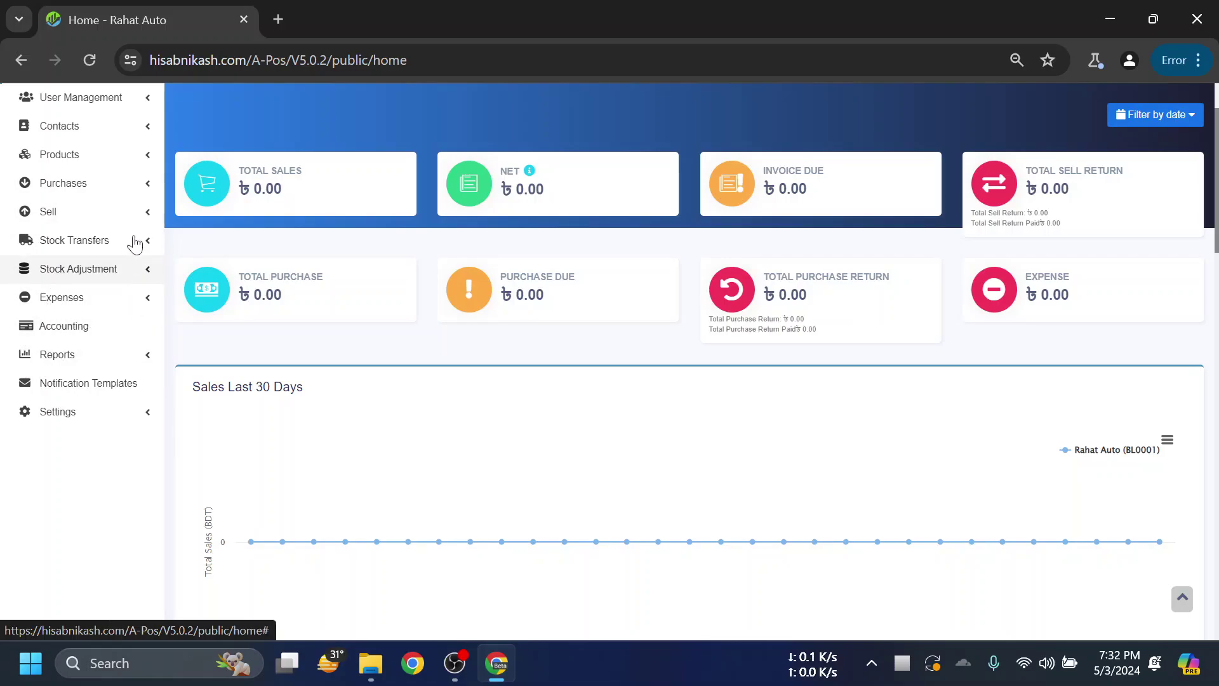
pyautogui.click(83, 418)
pyautogui.scroll(-2, 356, 330)
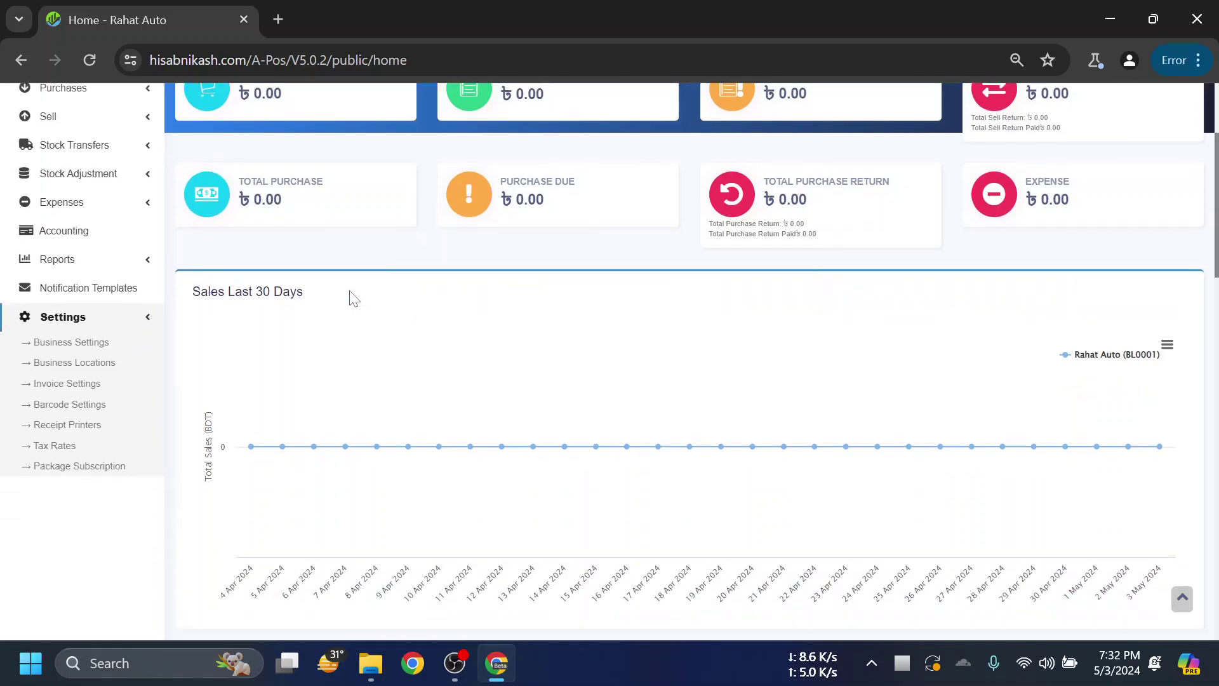
pyautogui.click(84, 348)
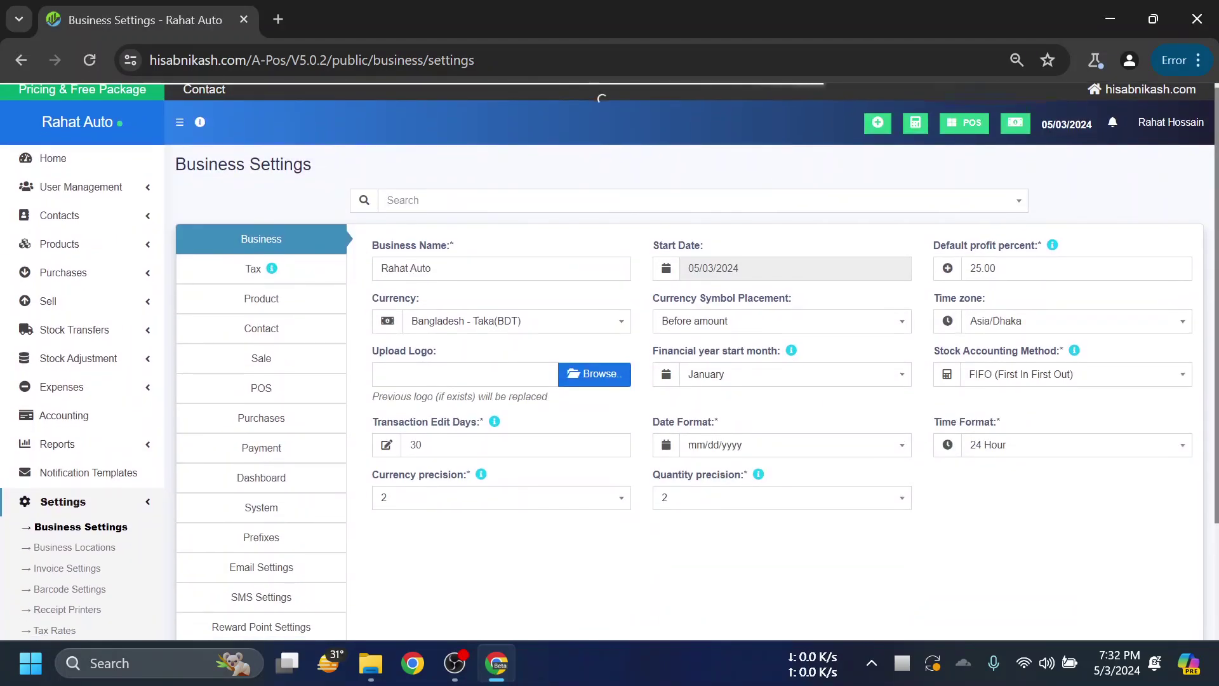
pyautogui.scroll(-1, 261, 175)
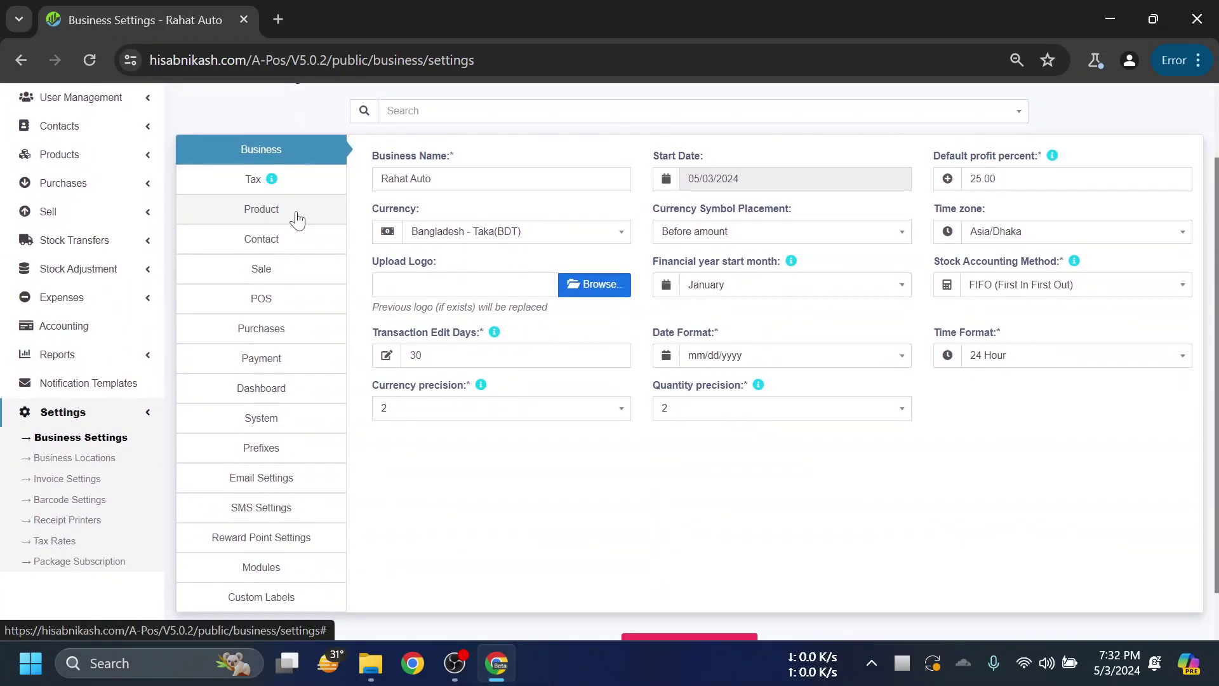
pyautogui.click(283, 296)
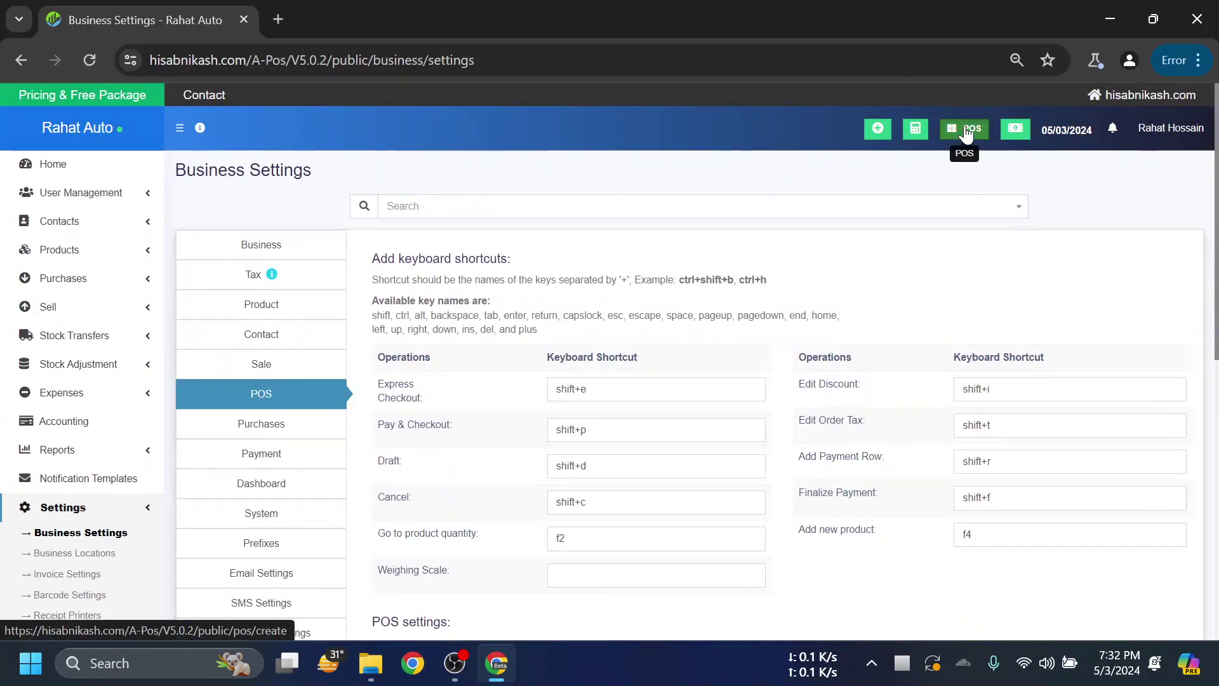
# Open the POS in a new browser tab and open the cash register with 0 cash in hand
pyautogui.rightClick(967, 132)
pyautogui.click(893, 141)
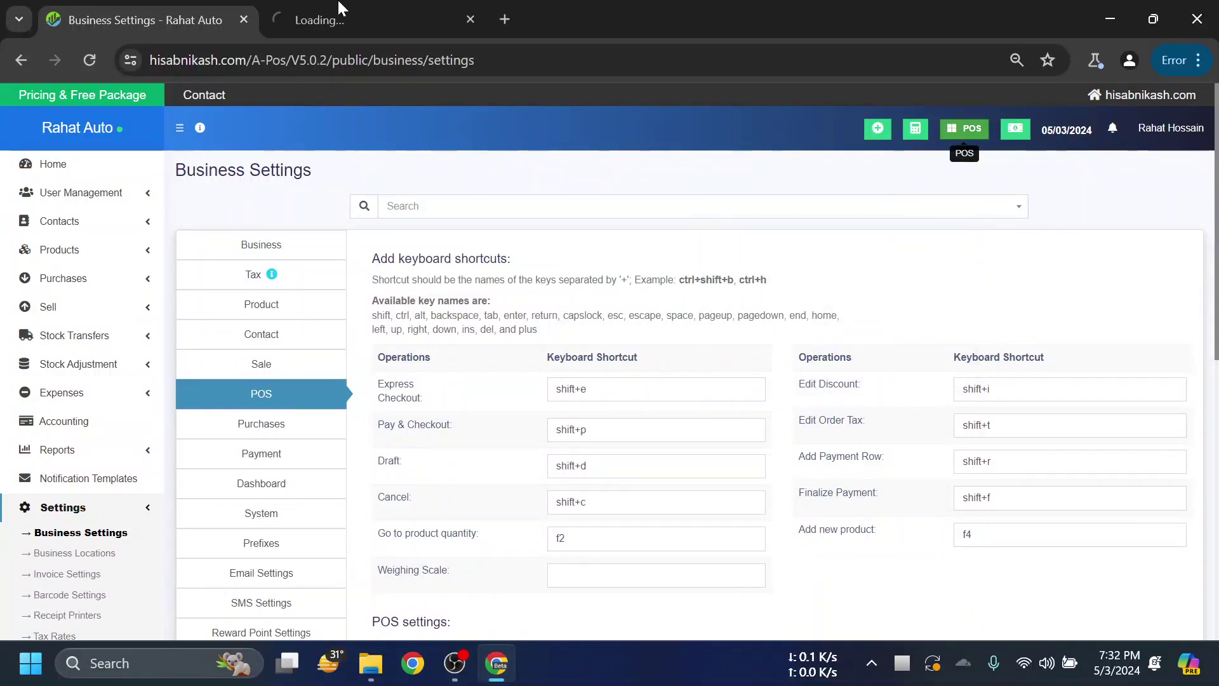
pyautogui.click(314, 4)
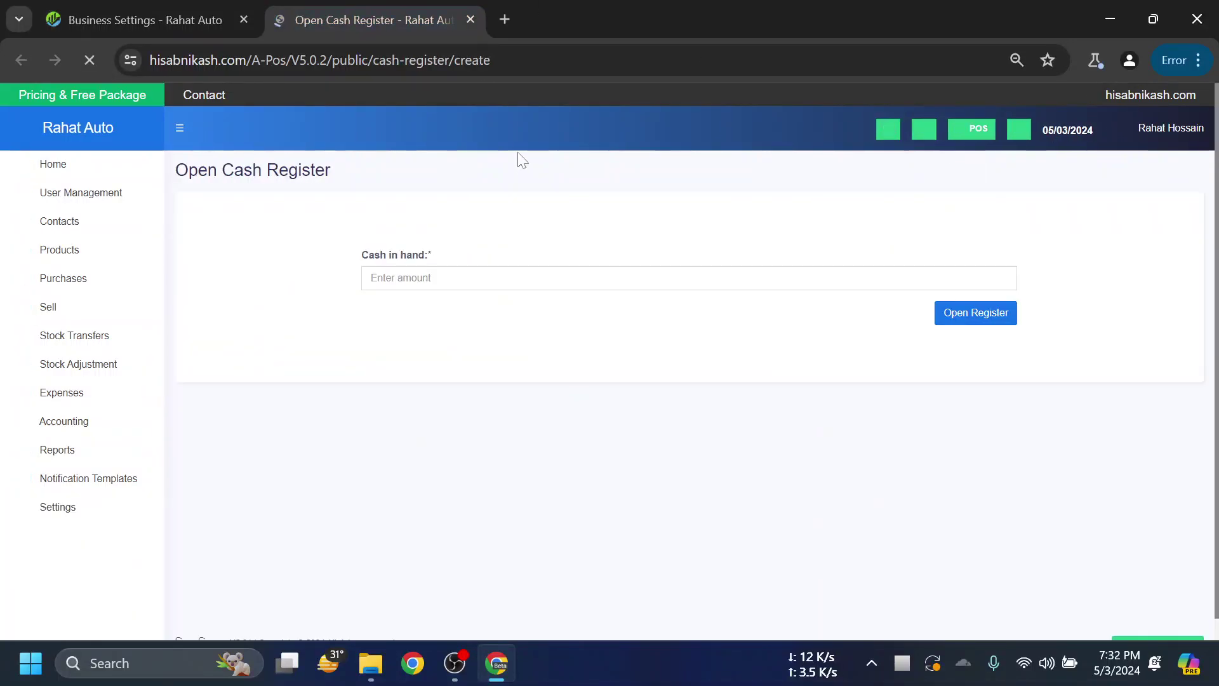
pyautogui.click(500, 273)
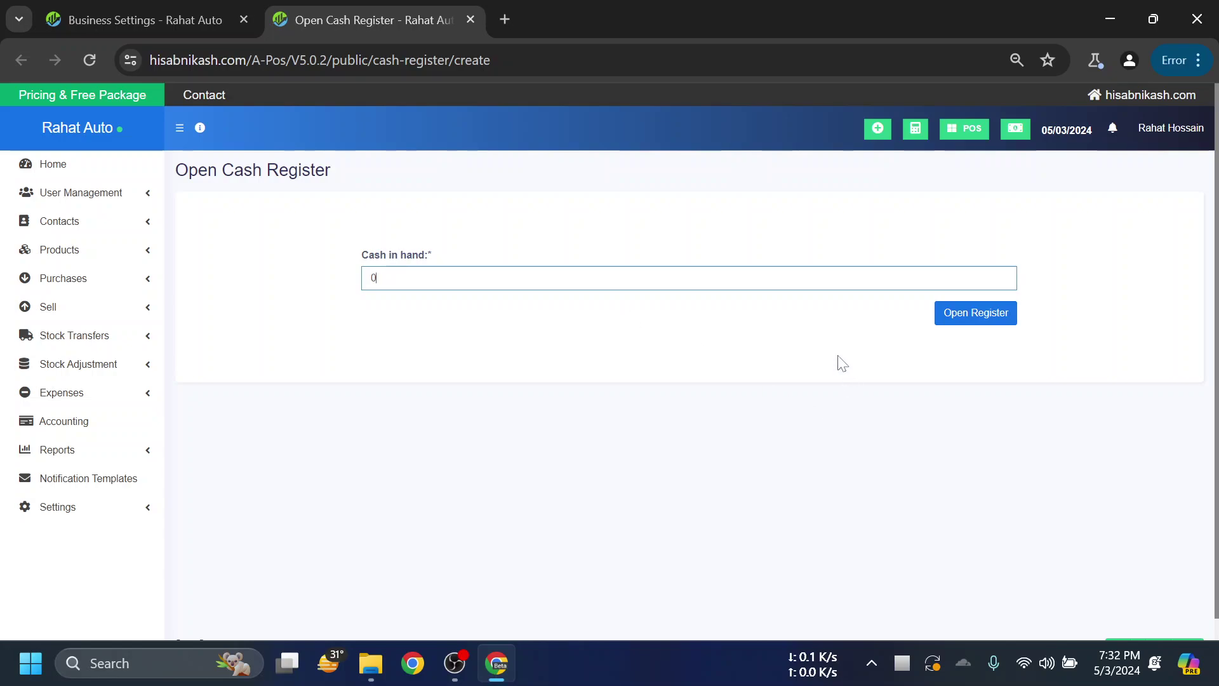
pyautogui.click(989, 312)
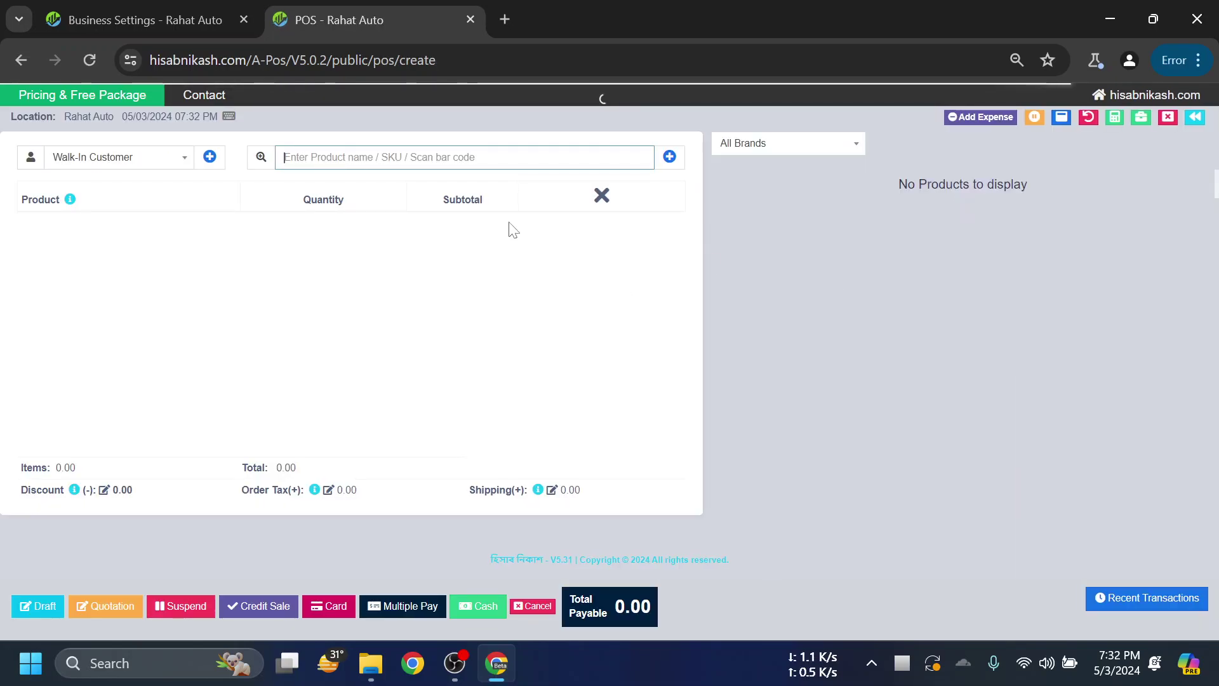
# Return to the Business Settings tab and review the POS options, the module list and the general business details
pyautogui.click(144, 14)
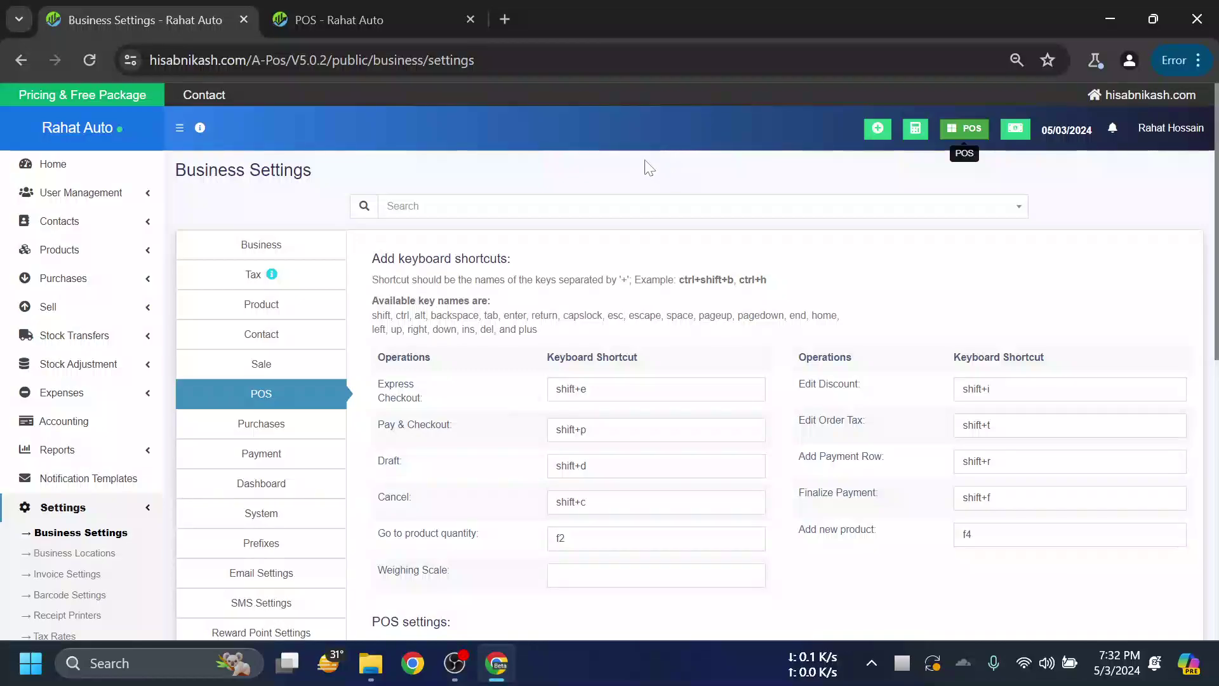
pyautogui.scroll(-3, 595, 240)
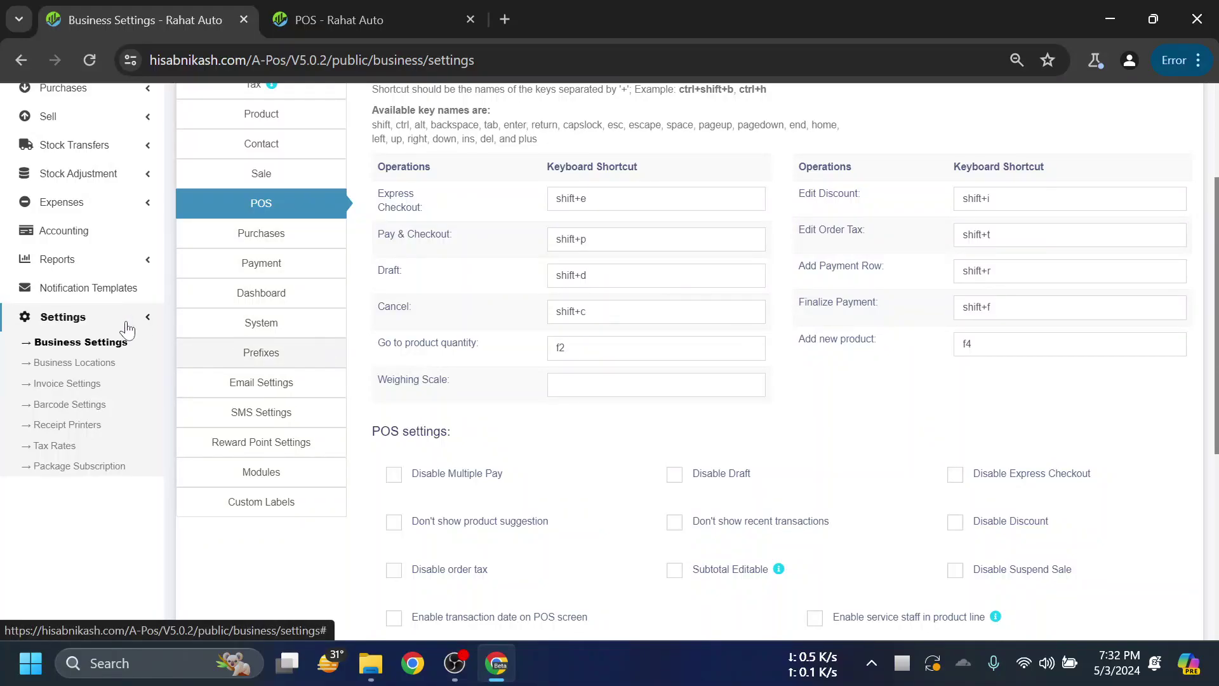
pyautogui.scroll(2, 188, 343)
pyautogui.scroll(-3, 337, 347)
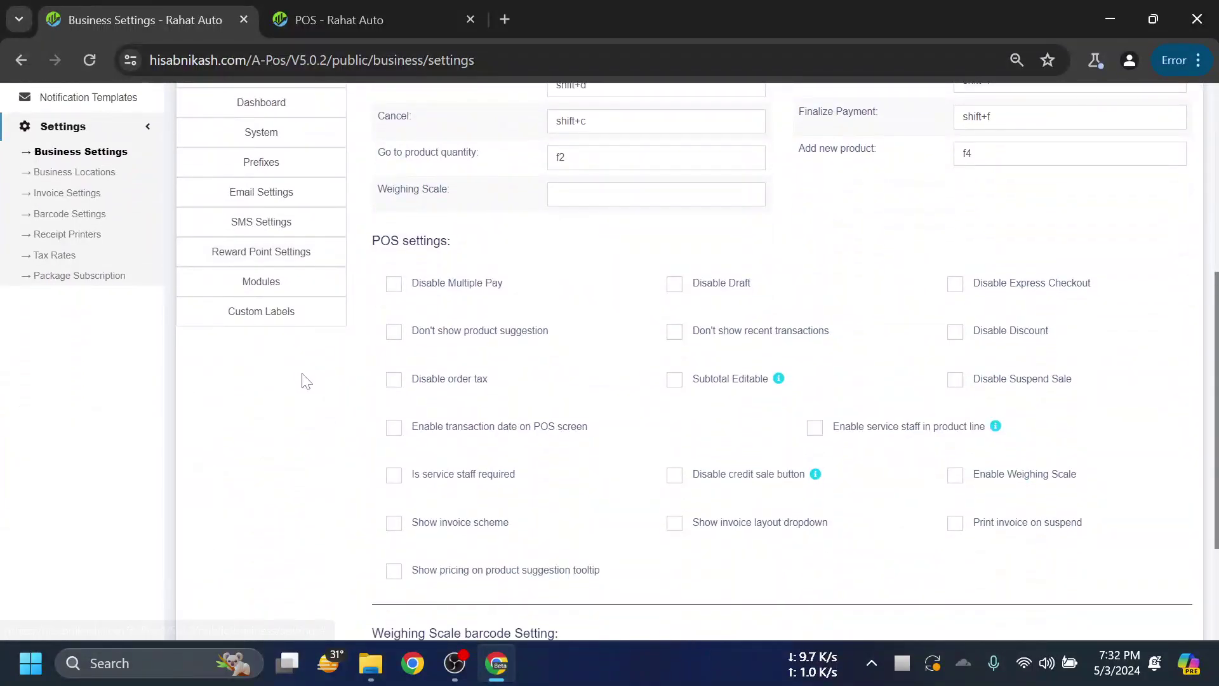
pyautogui.click(285, 378)
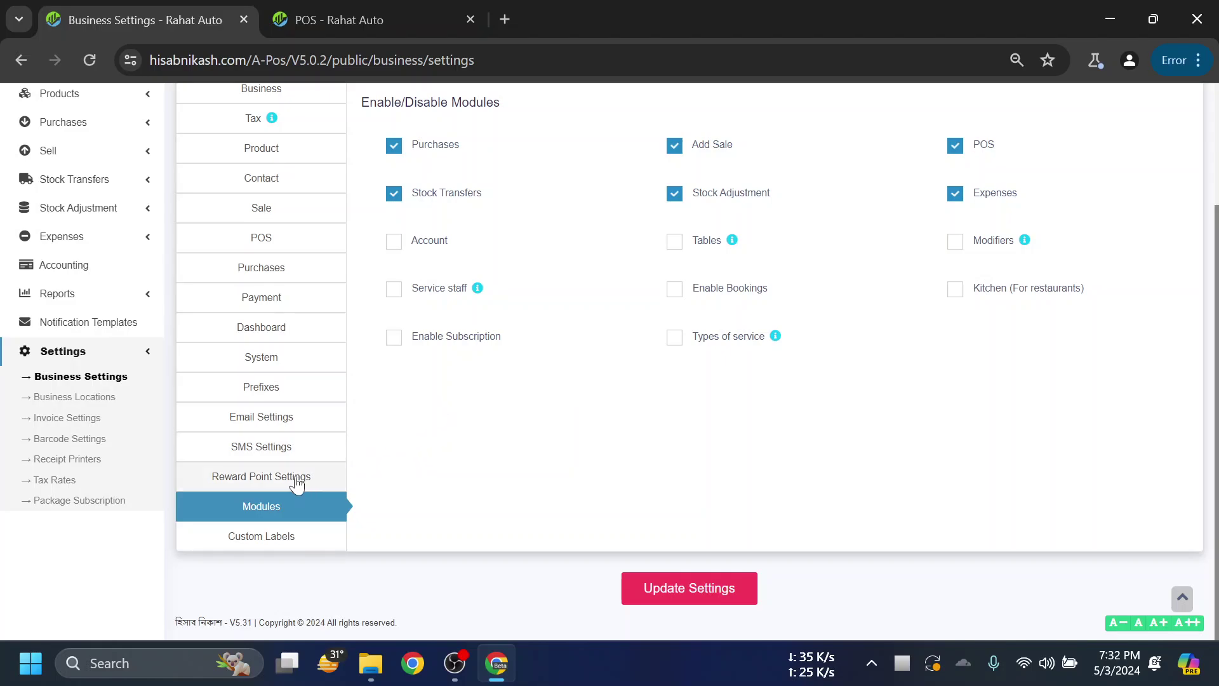
pyautogui.scroll(2, 281, 356)
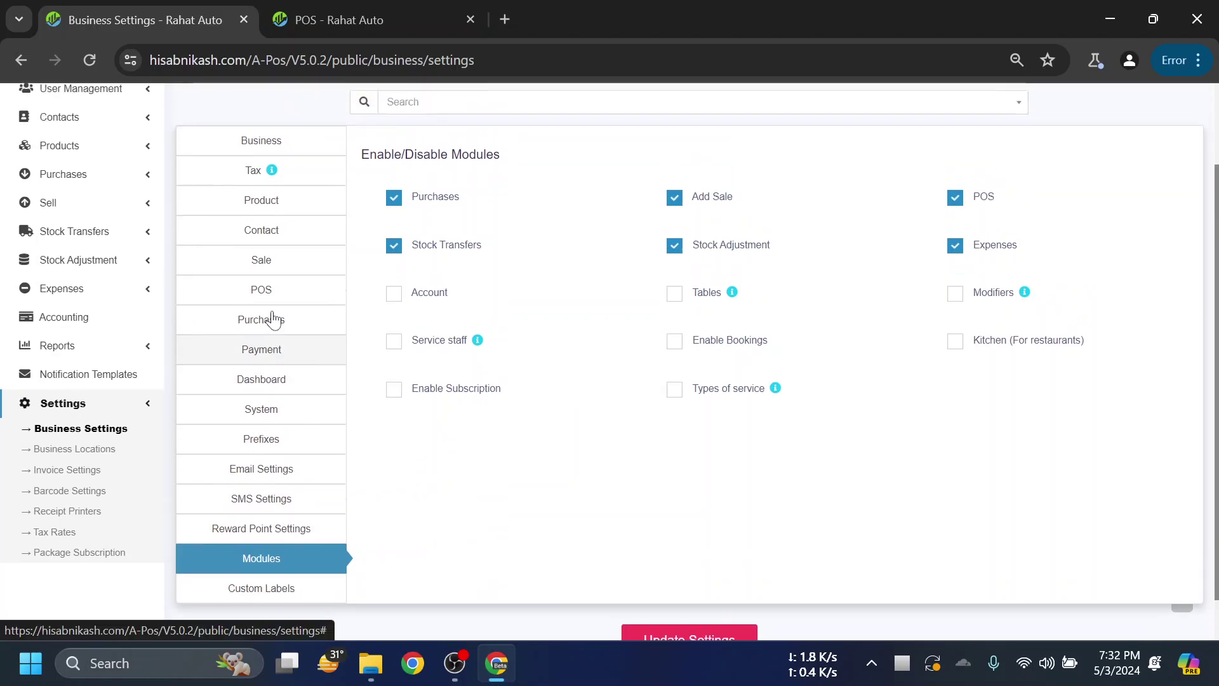
pyautogui.click(304, 187)
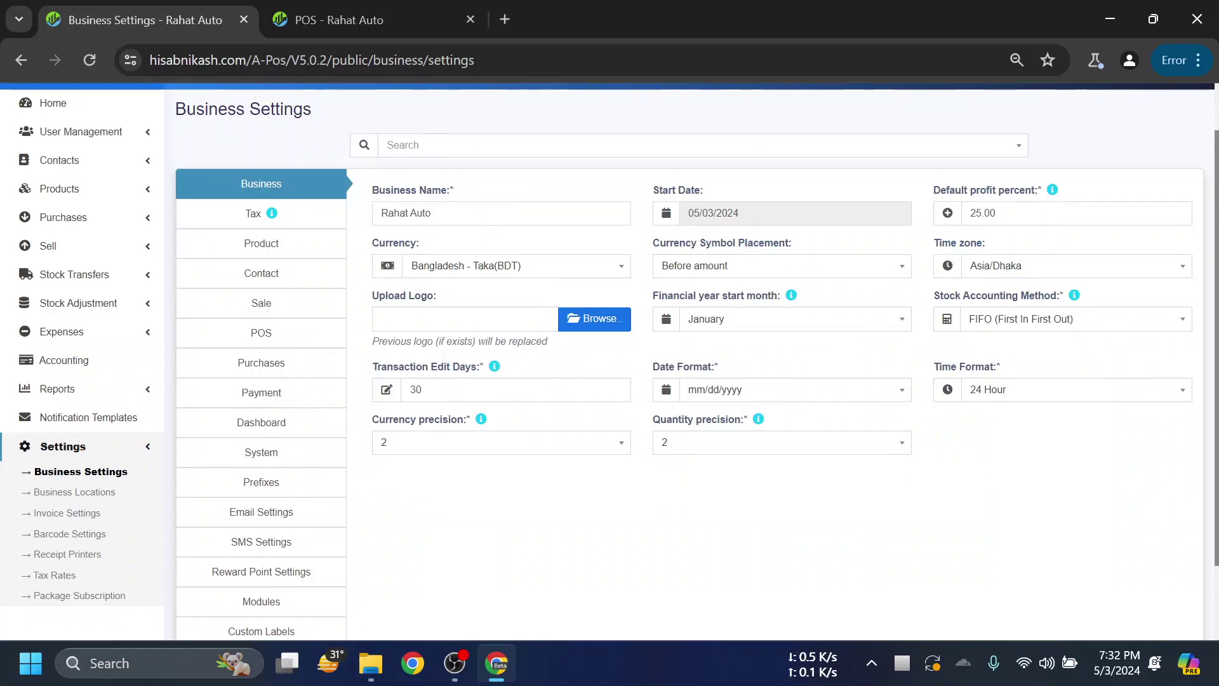
# Set the system theme color to Blue and save the updated business settings
pyautogui.scroll(-2, 381, 445)
pyautogui.click(324, 362)
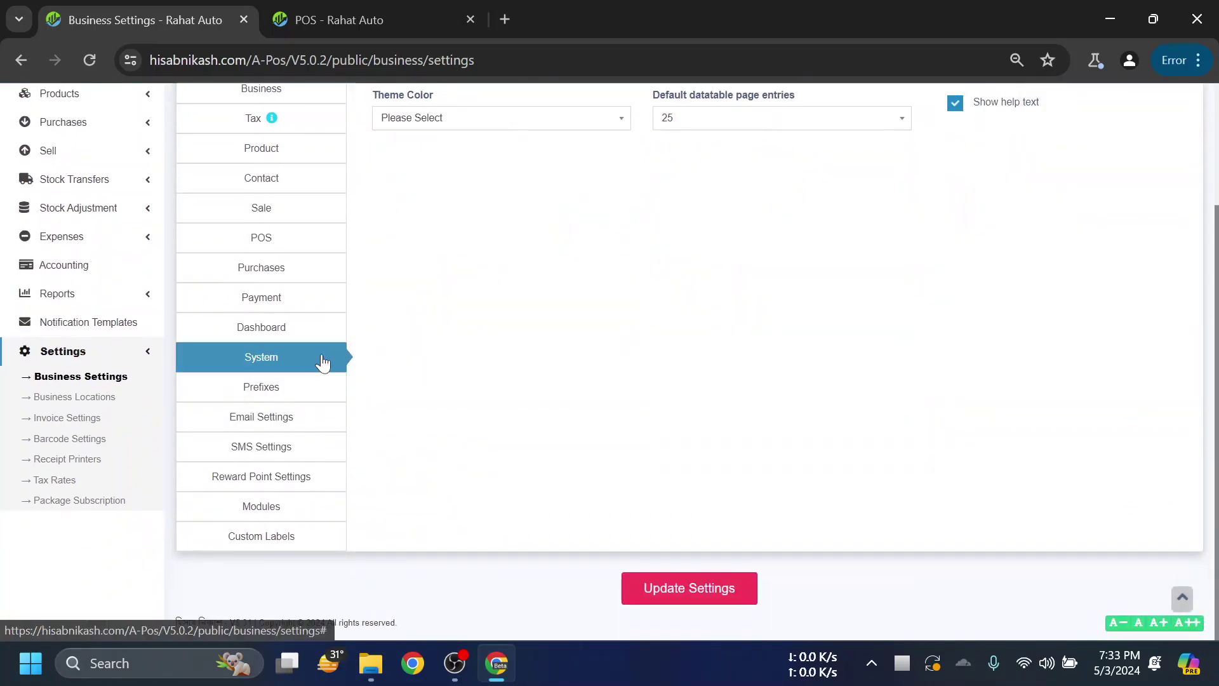
pyautogui.scroll(2, 914, 381)
pyautogui.click(485, 218)
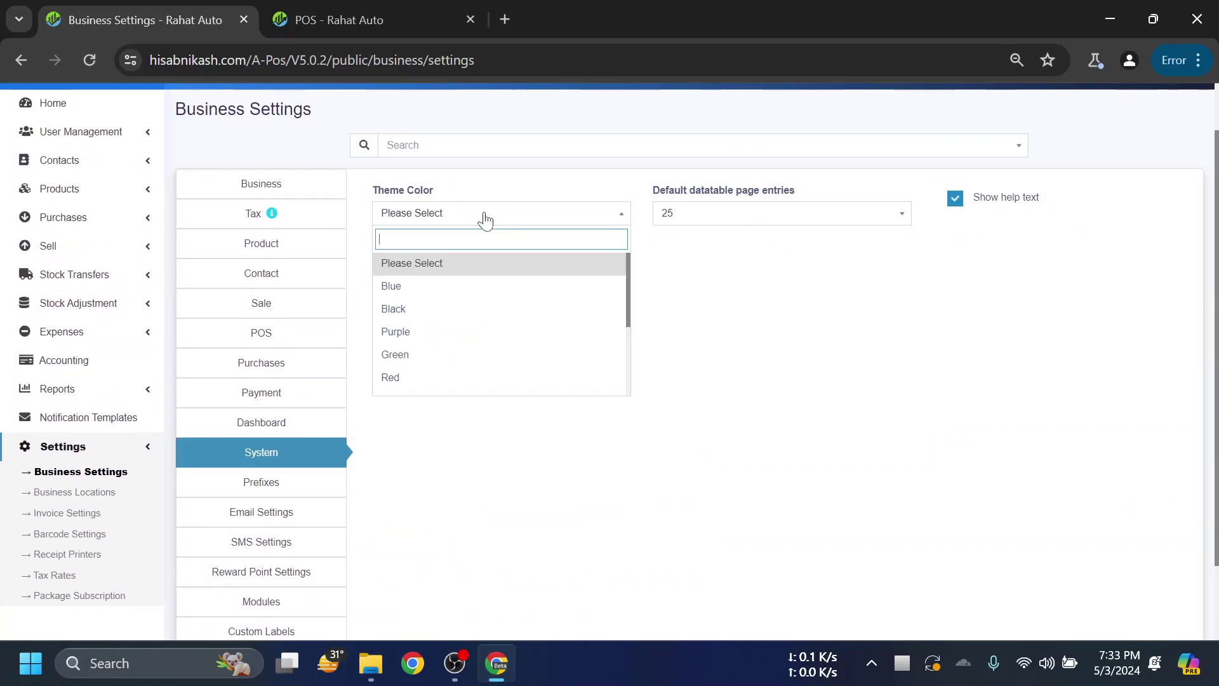
pyautogui.click(446, 287)
pyautogui.scroll(-2, 844, 438)
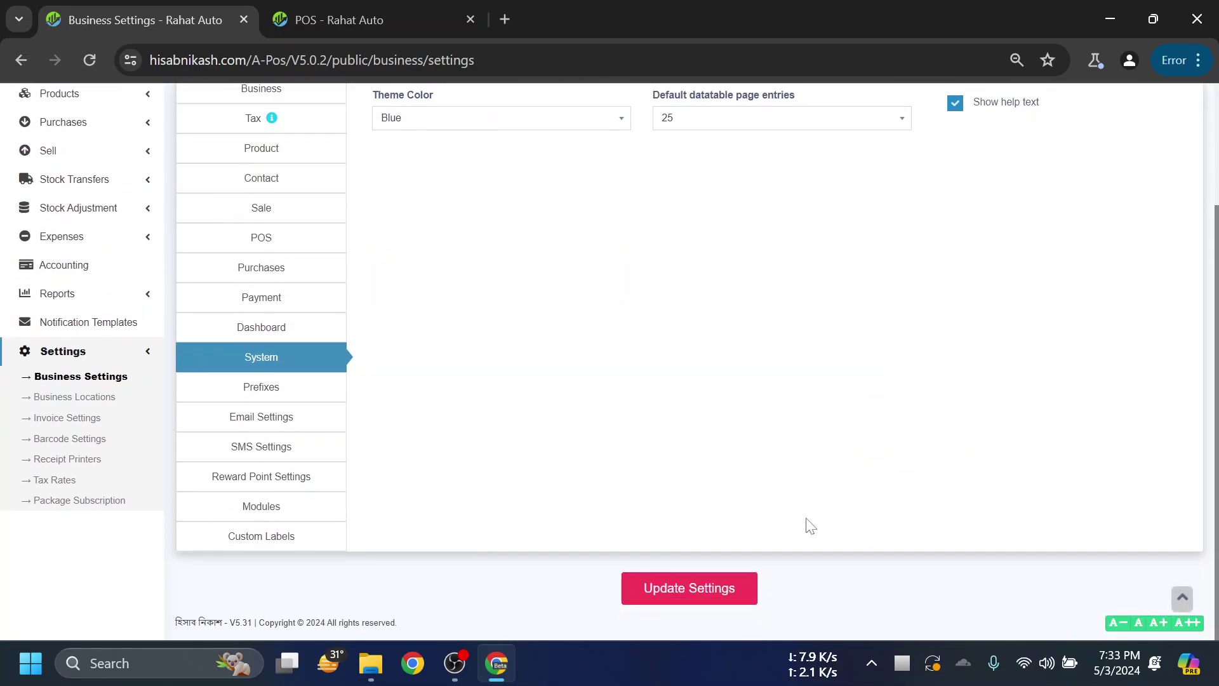
pyautogui.click(687, 591)
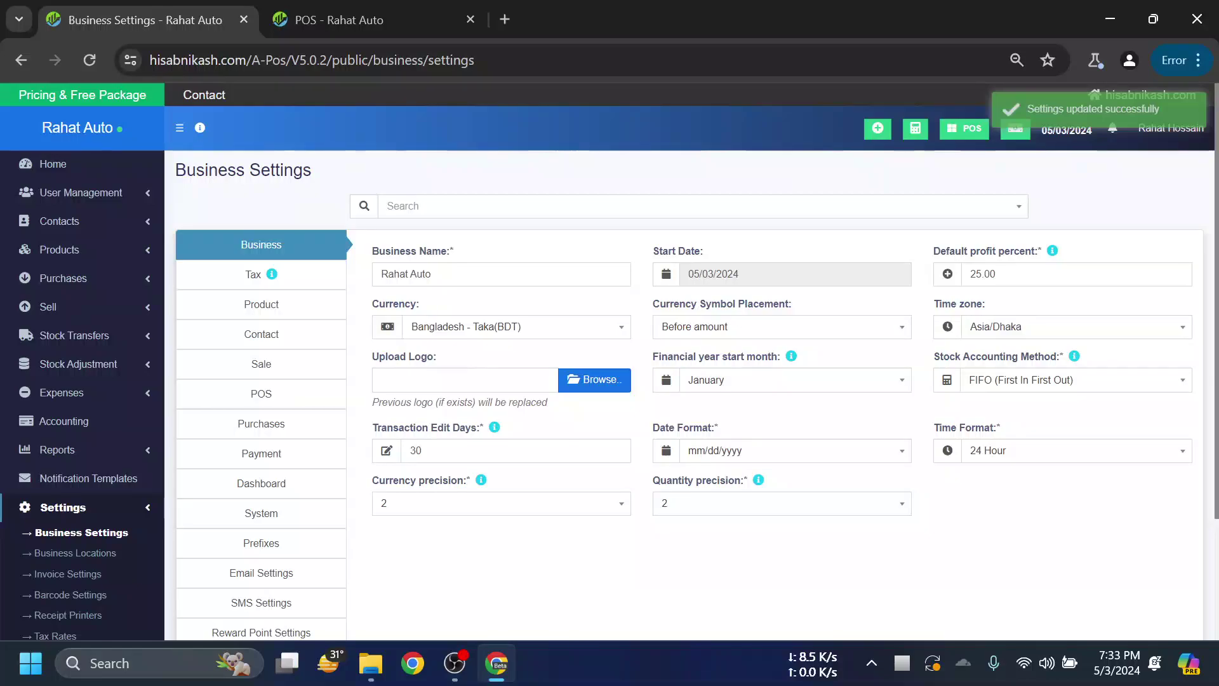
pyautogui.scroll(-1, 337, 296)
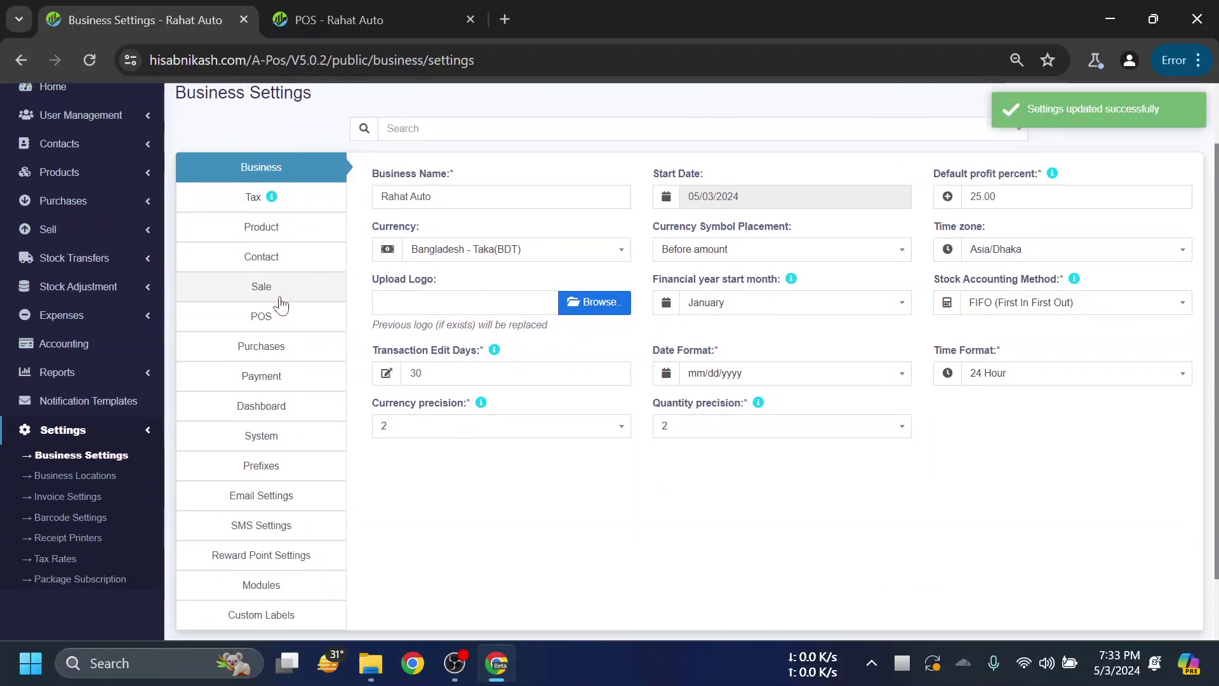
# Look over the settings categories and the general business details, and display the list of modules that can be enabled
pyautogui.scroll(1, 375, 389)
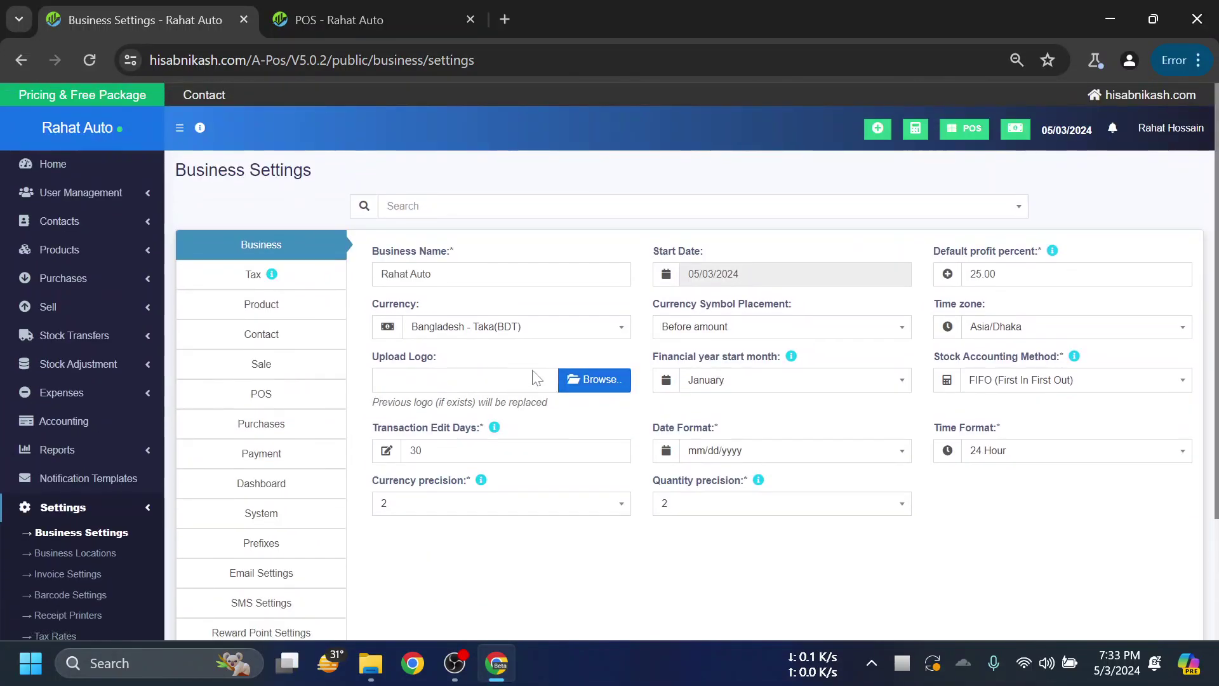
pyautogui.scroll(-1, 454, 473)
pyautogui.scroll(-1, 457, 476)
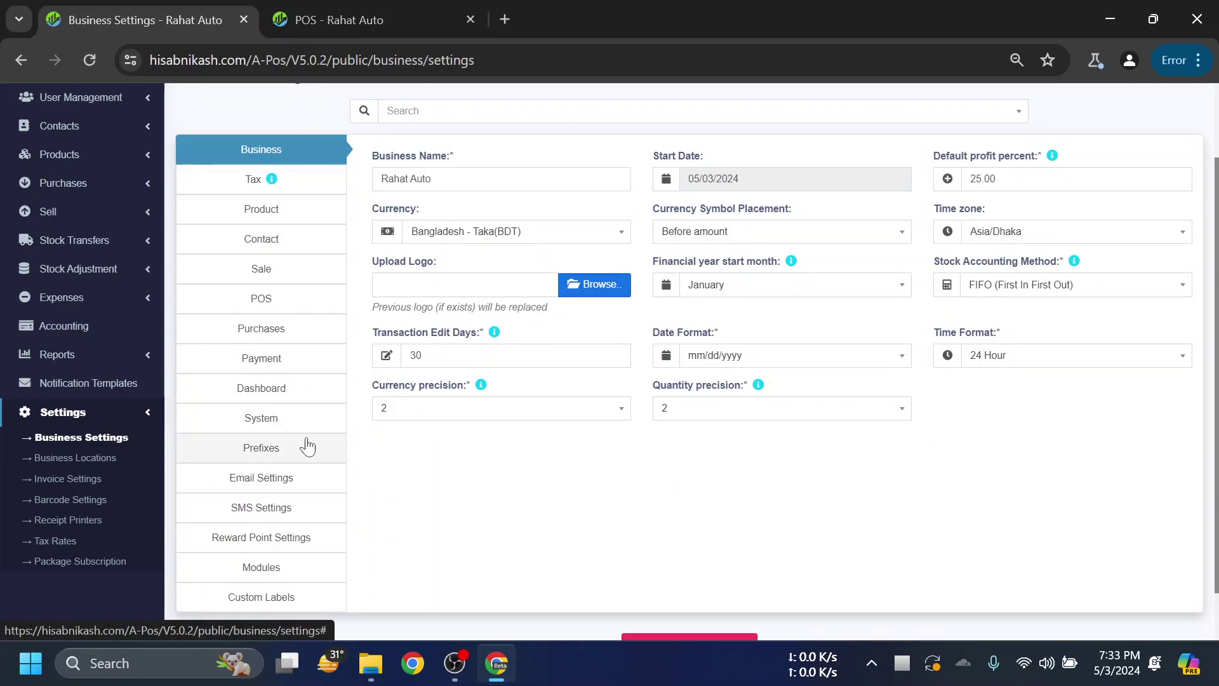
pyautogui.scroll(-2, 301, 457)
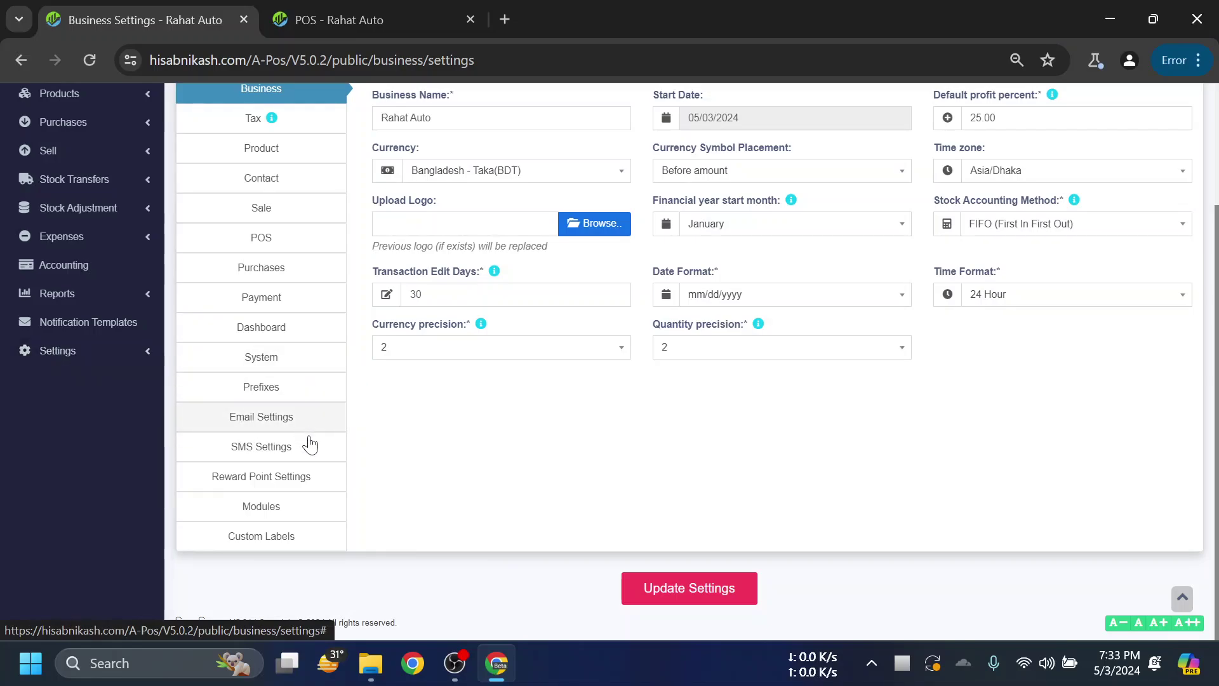
pyautogui.scroll(3, 285, 279)
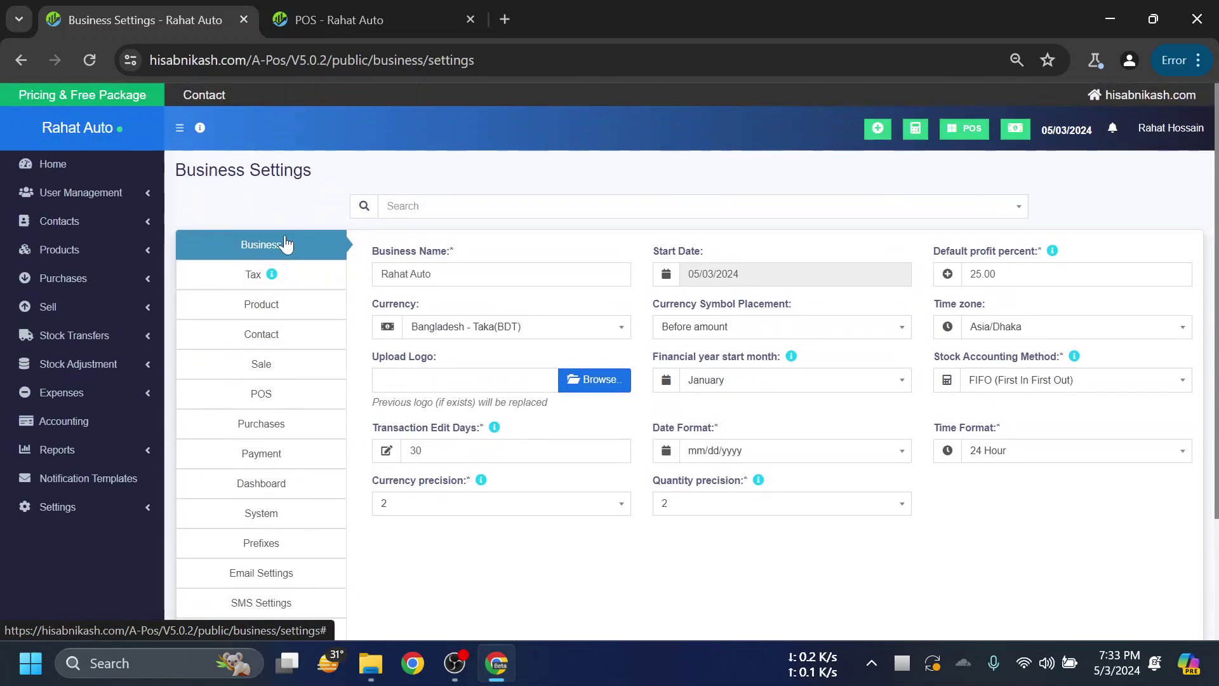
pyautogui.scroll(-2, 260, 355)
pyautogui.click(270, 567)
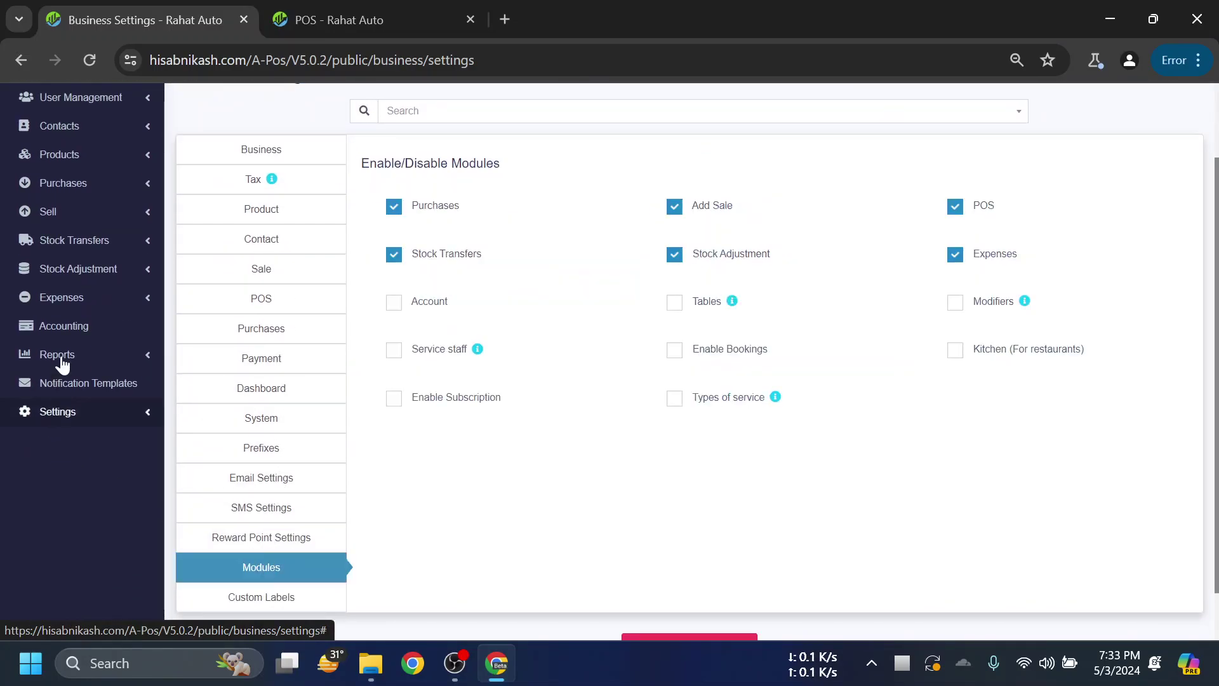
# Expand the Purchases and Products navigation entries to review their subpages, and collapse them again
pyautogui.scroll(2, 89, 311)
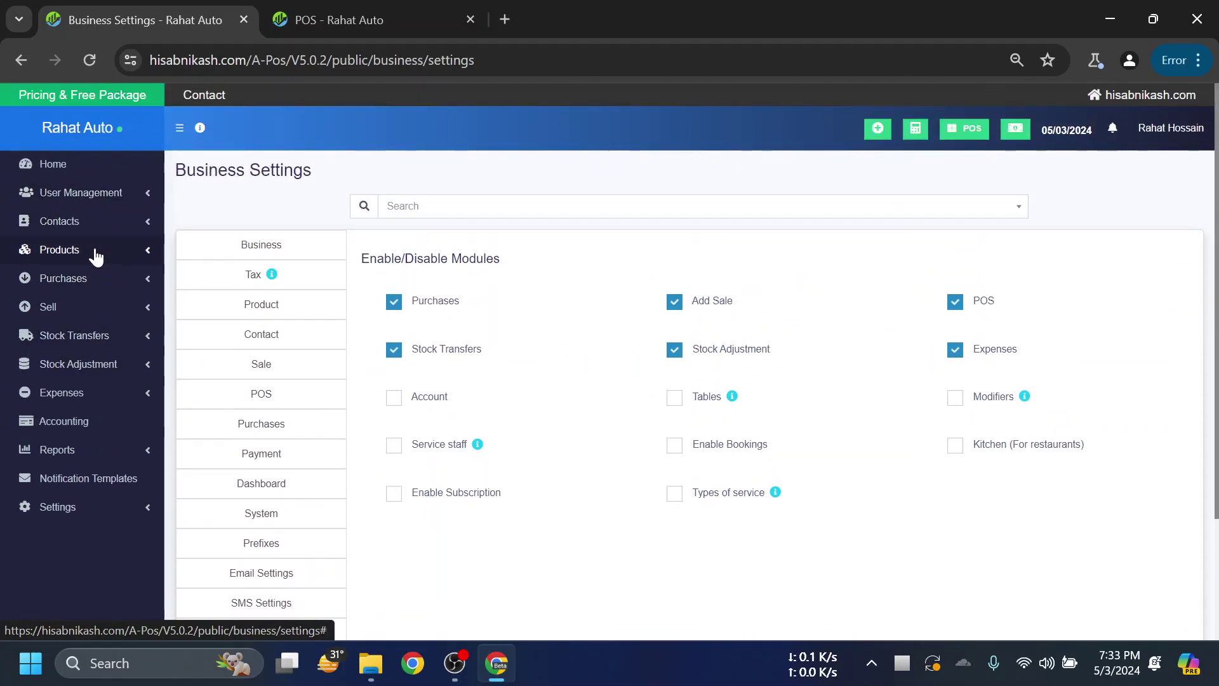
pyautogui.click(97, 284)
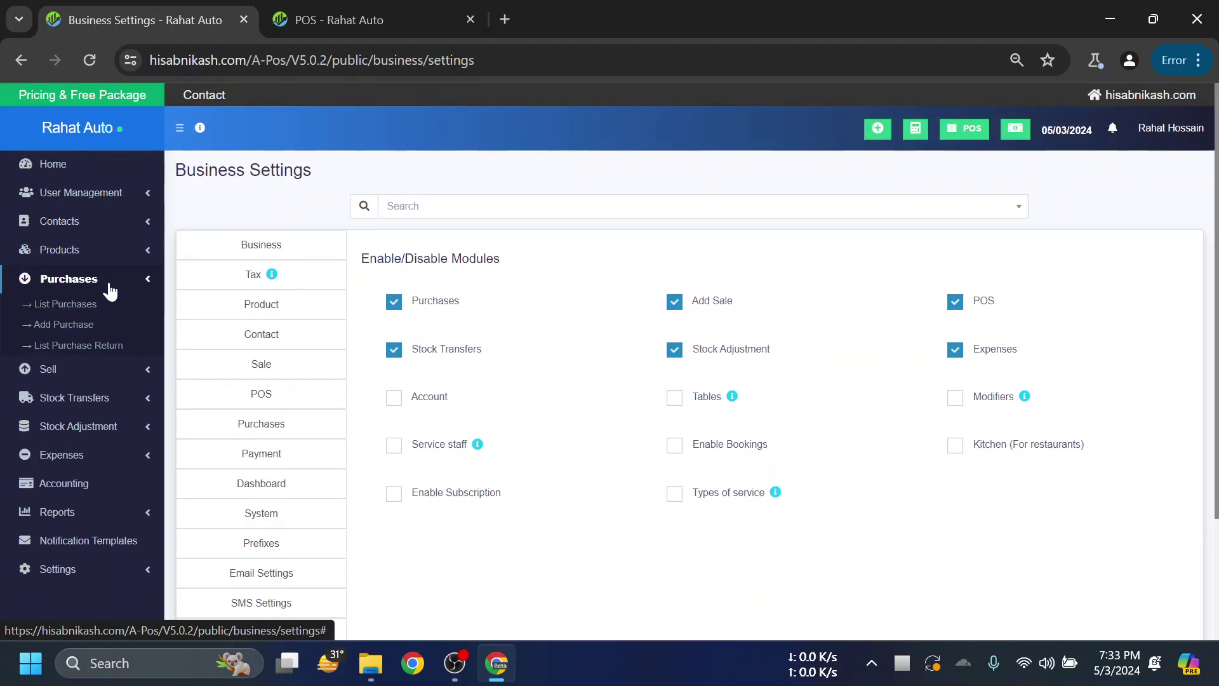
pyautogui.click(64, 250)
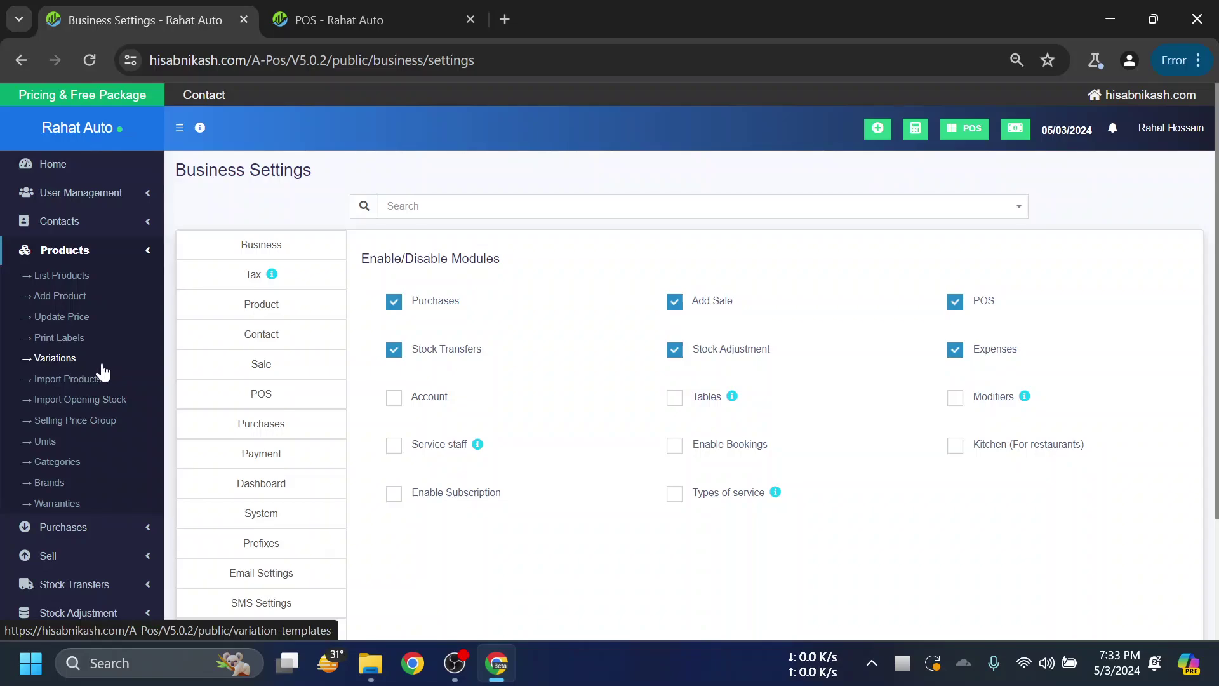
pyautogui.scroll(-1, 66, 373)
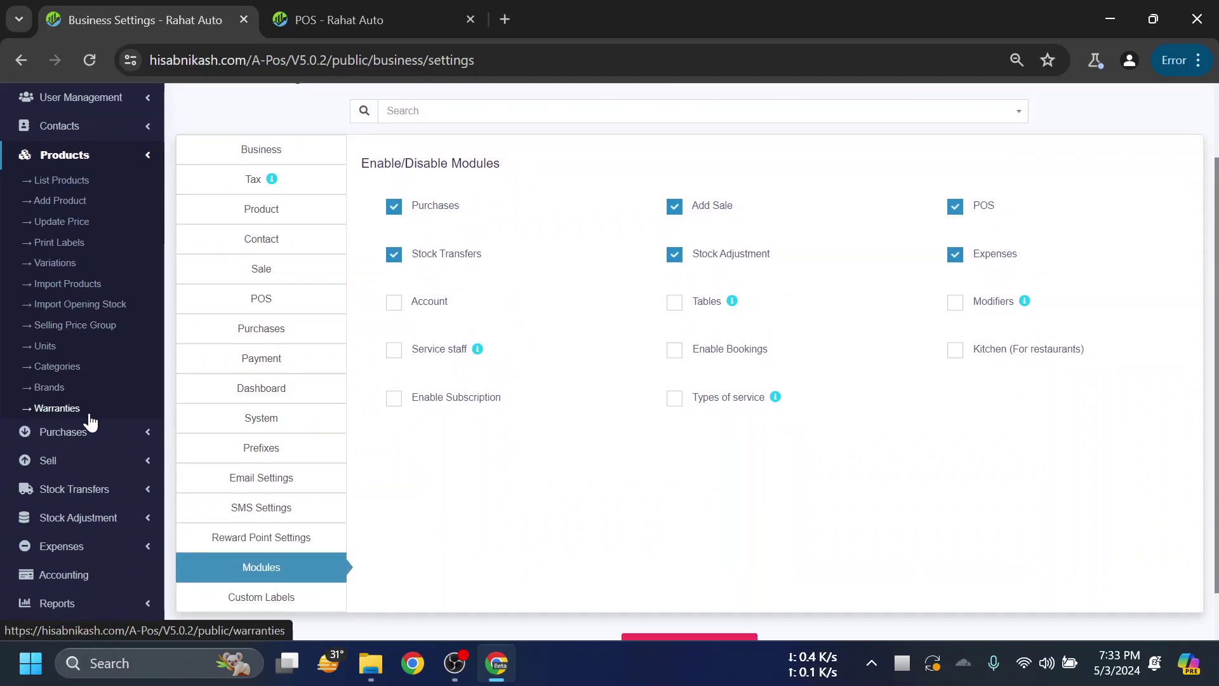
pyautogui.click(101, 158)
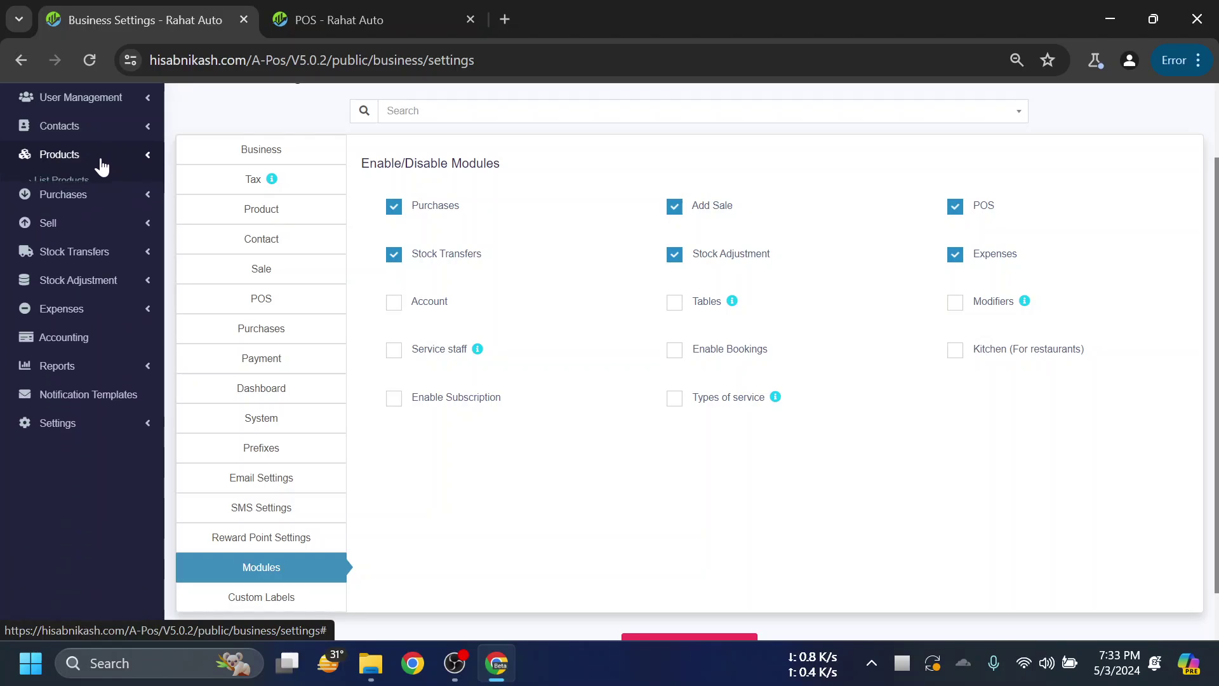
pyautogui.scroll(-1, 553, 459)
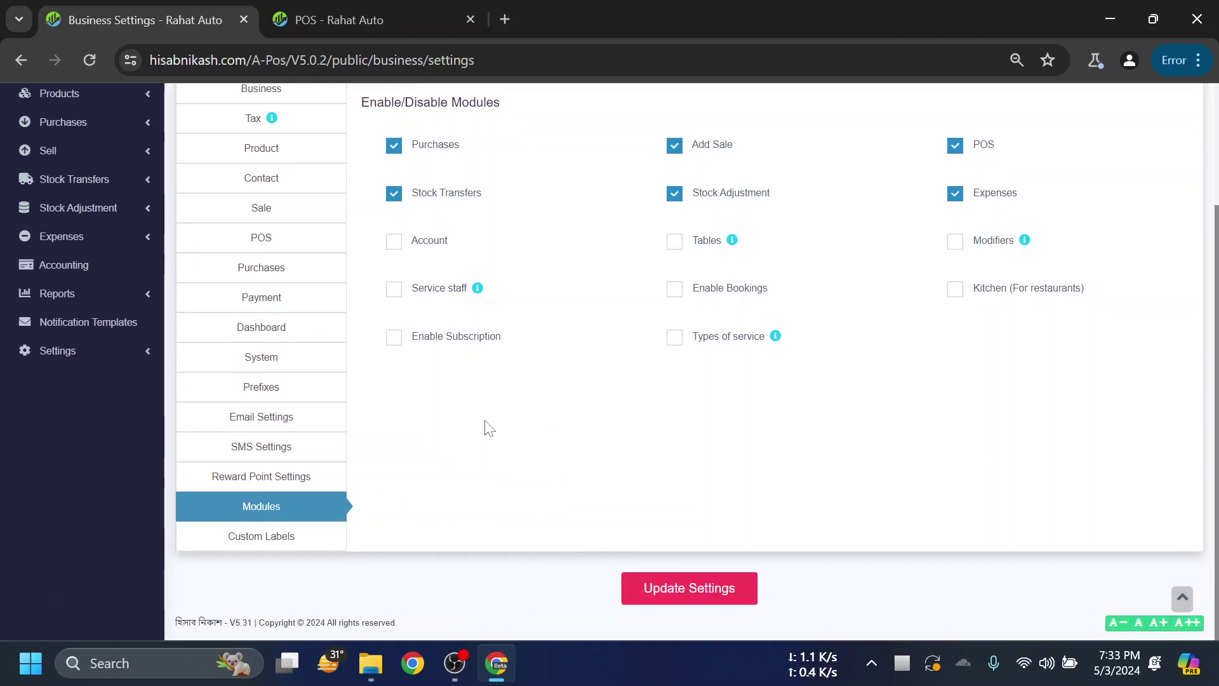
# Enable the Account, Tables, Bookings, Kitchen (For restaurants) and Subscription modules and save the business settings
pyautogui.scroll(3, 444, 400)
pyautogui.scroll(-2, 388, 512)
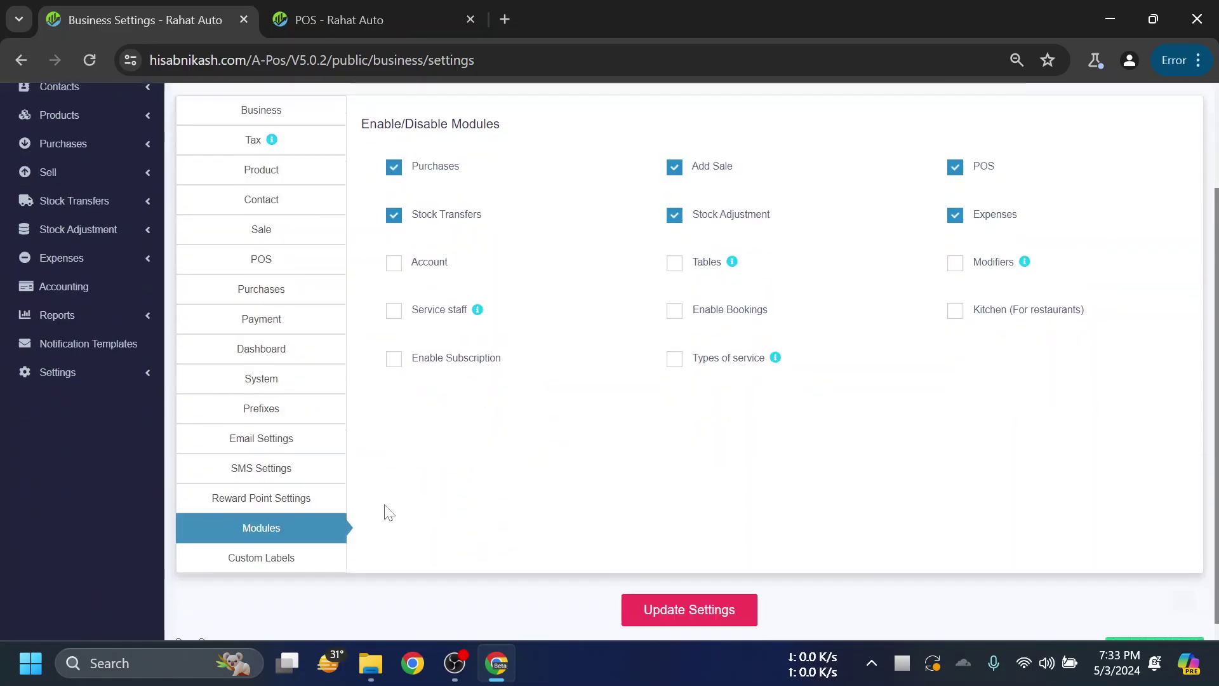
pyautogui.scroll(2, 413, 505)
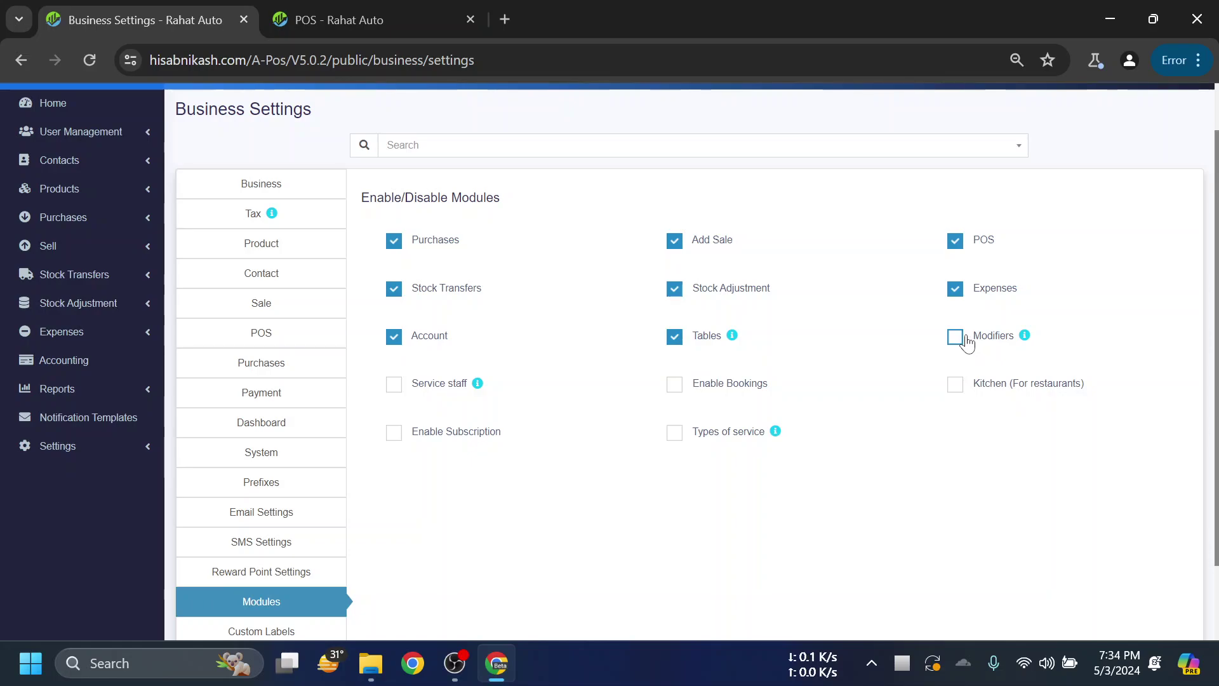
pyautogui.scroll(-2, 908, 400)
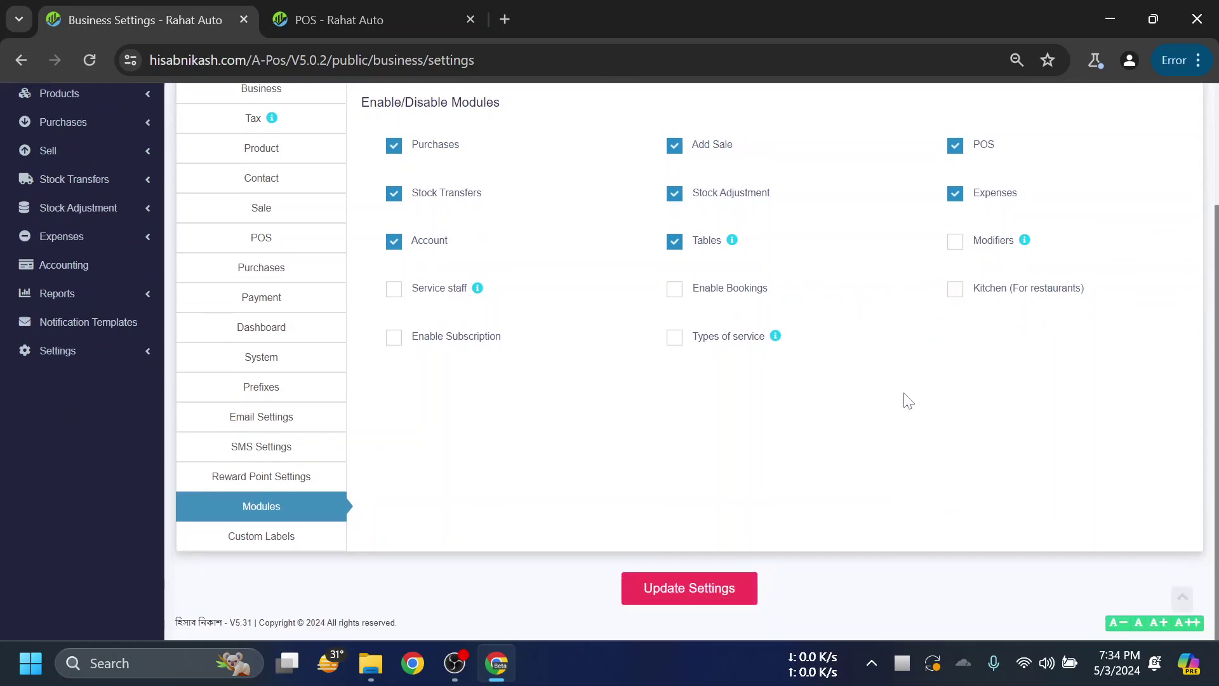
pyautogui.scroll(2, 943, 390)
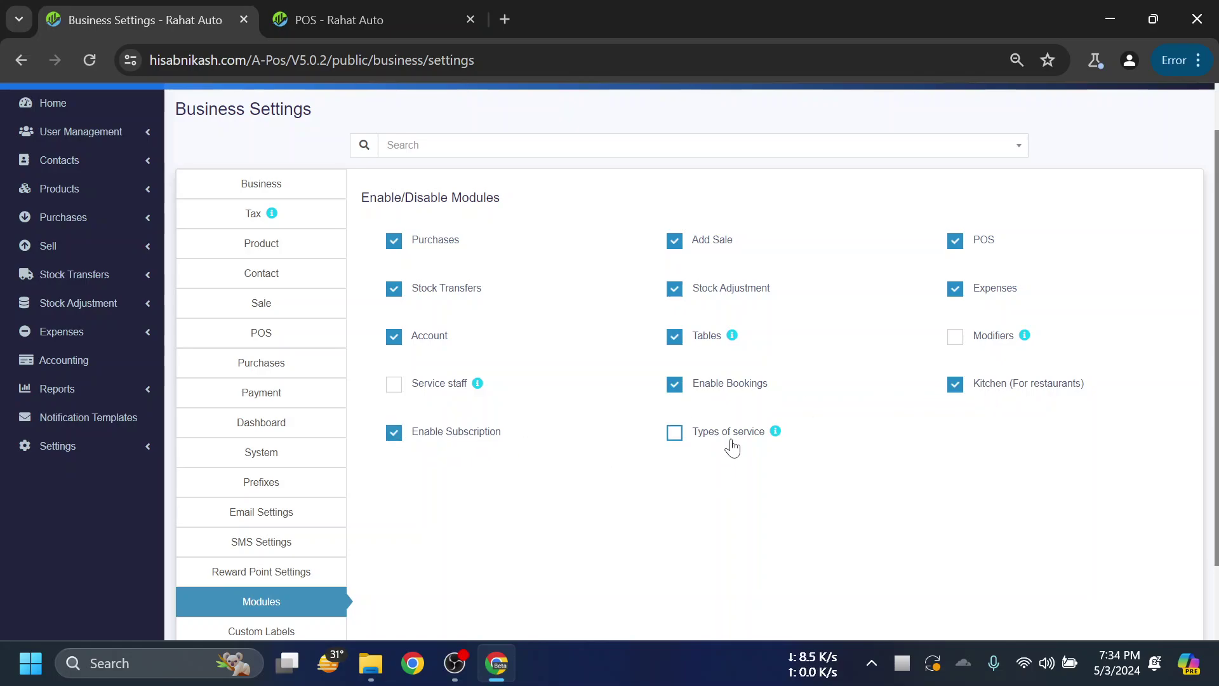
pyautogui.scroll(-2, 858, 465)
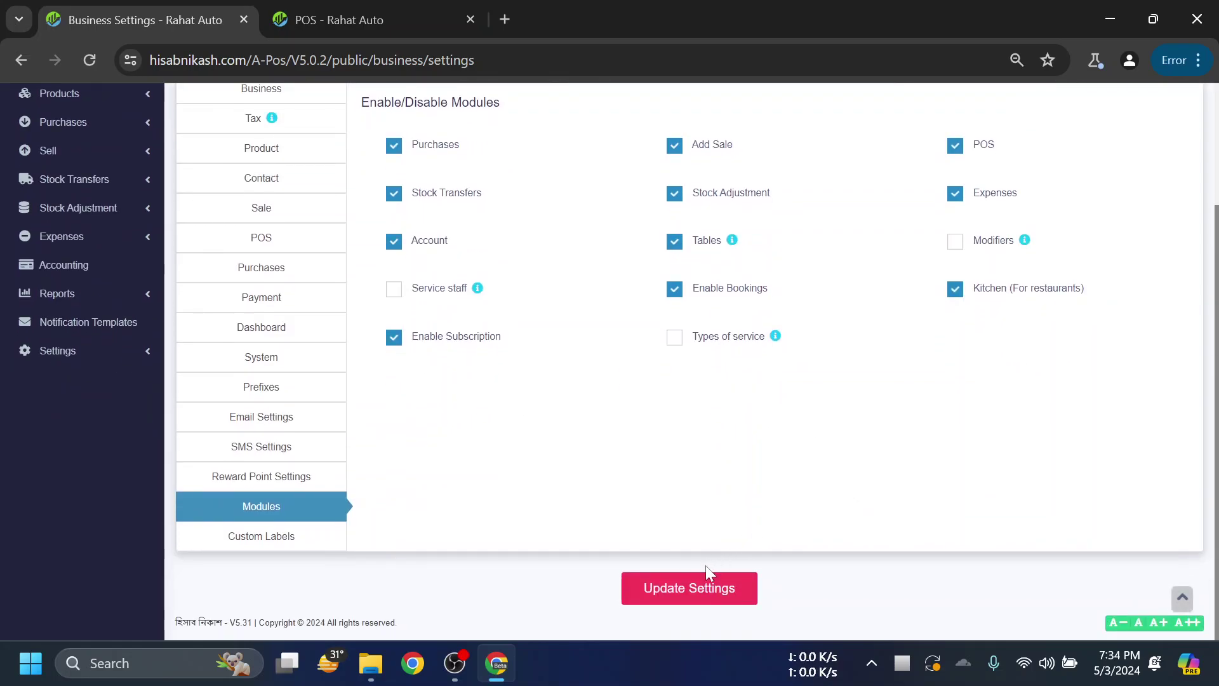
pyautogui.click(704, 596)
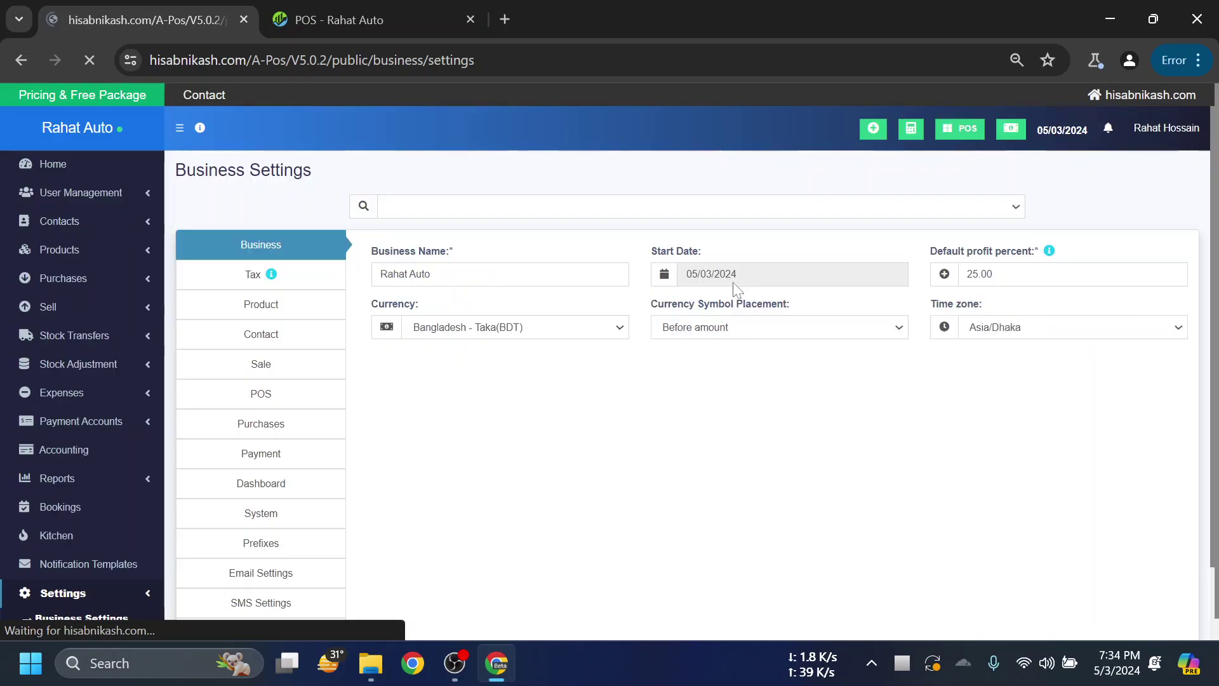
# View the orders page of the Kitchen module and return to the Business Settings
pyautogui.scroll(-2, 589, 324)
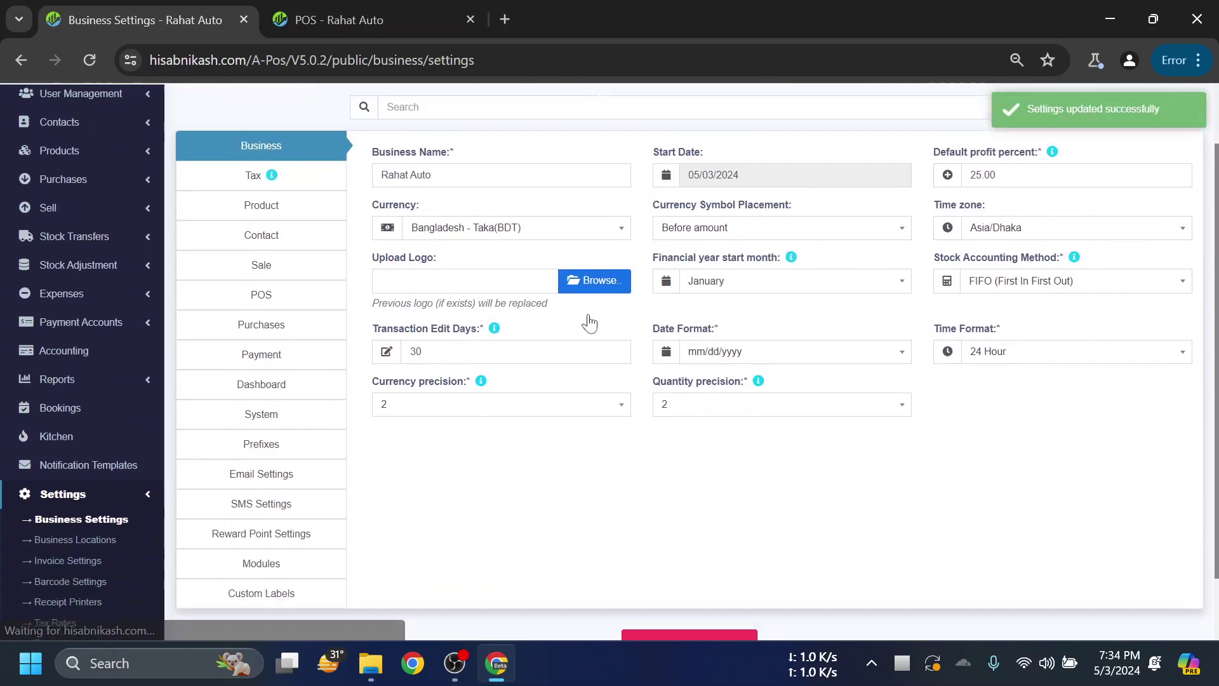
pyautogui.scroll(-1, 589, 323)
pyautogui.click(95, 436)
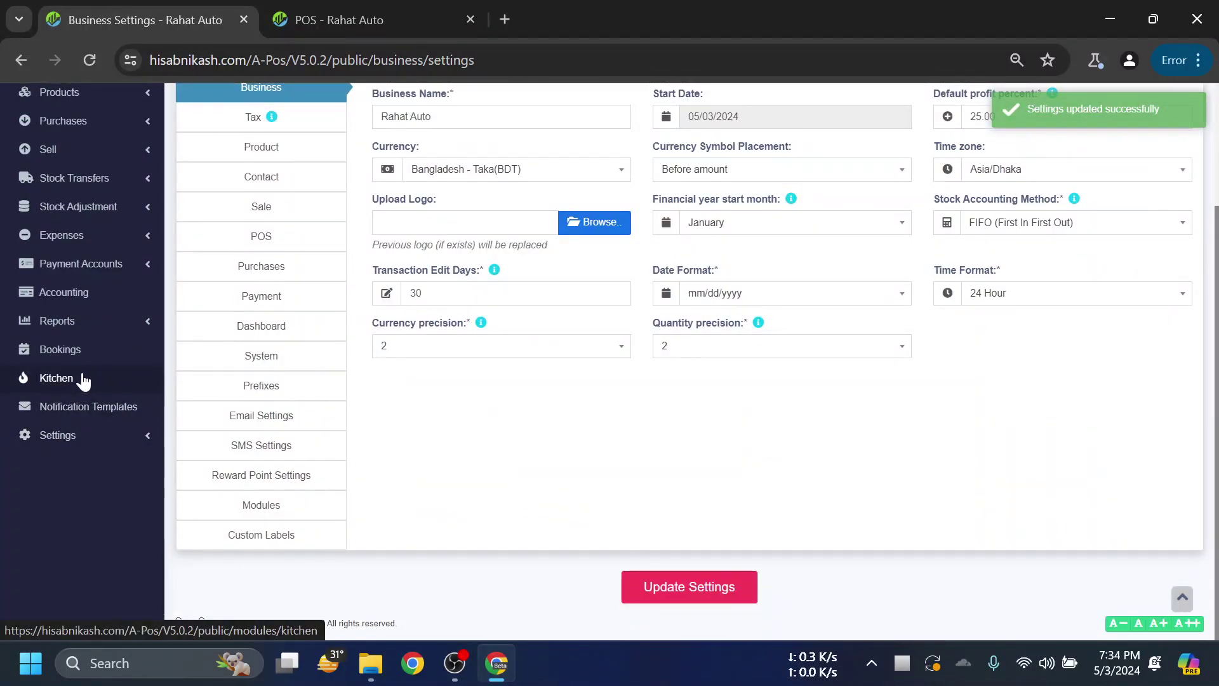
pyautogui.click(83, 379)
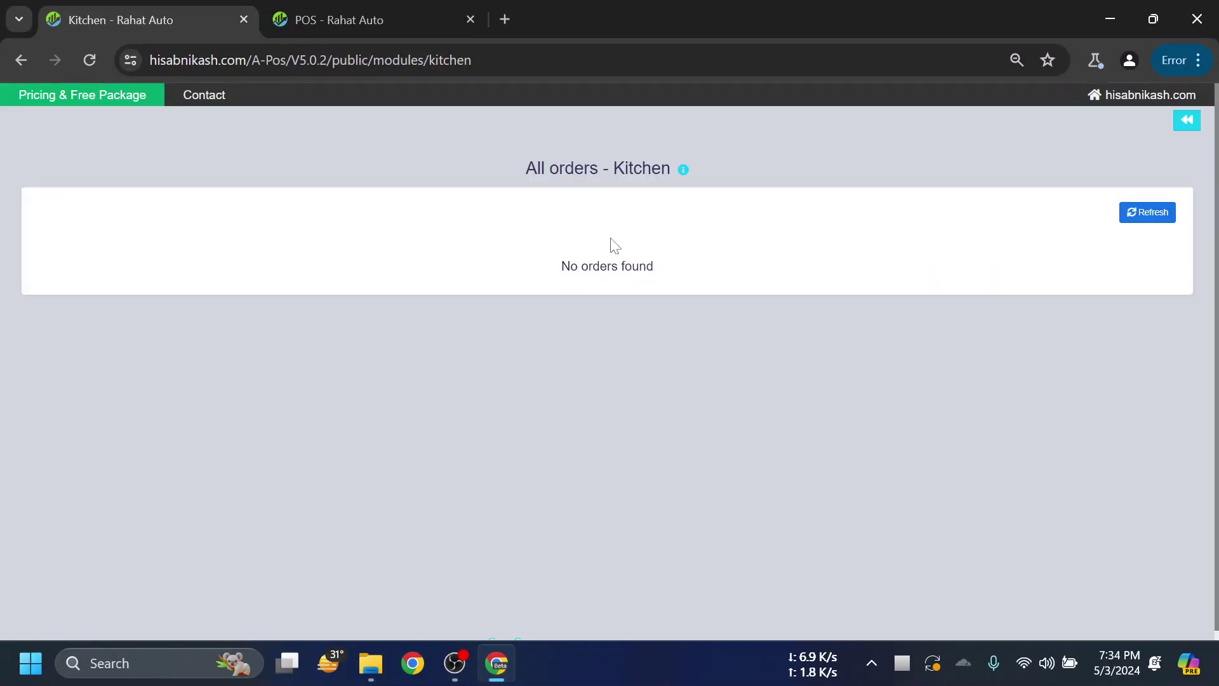
pyautogui.click(21, 60)
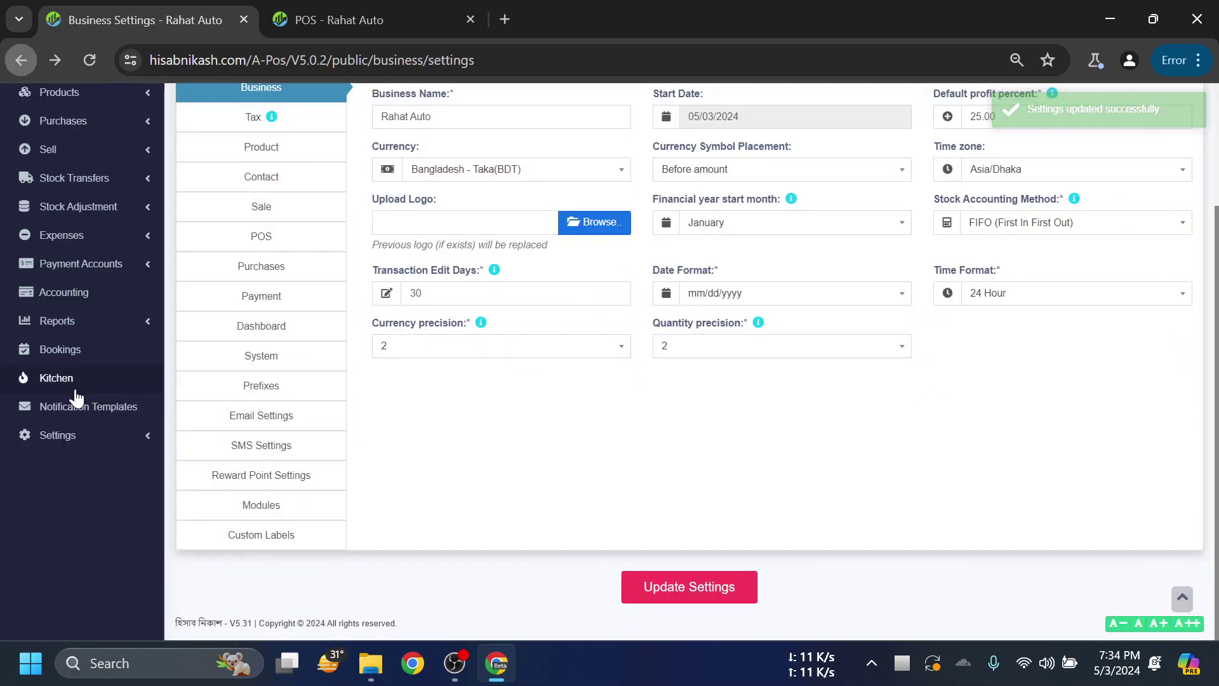
# Examine the Bookings page with its calendar, and open the chart of accounts in the Accounting module
pyautogui.click(103, 356)
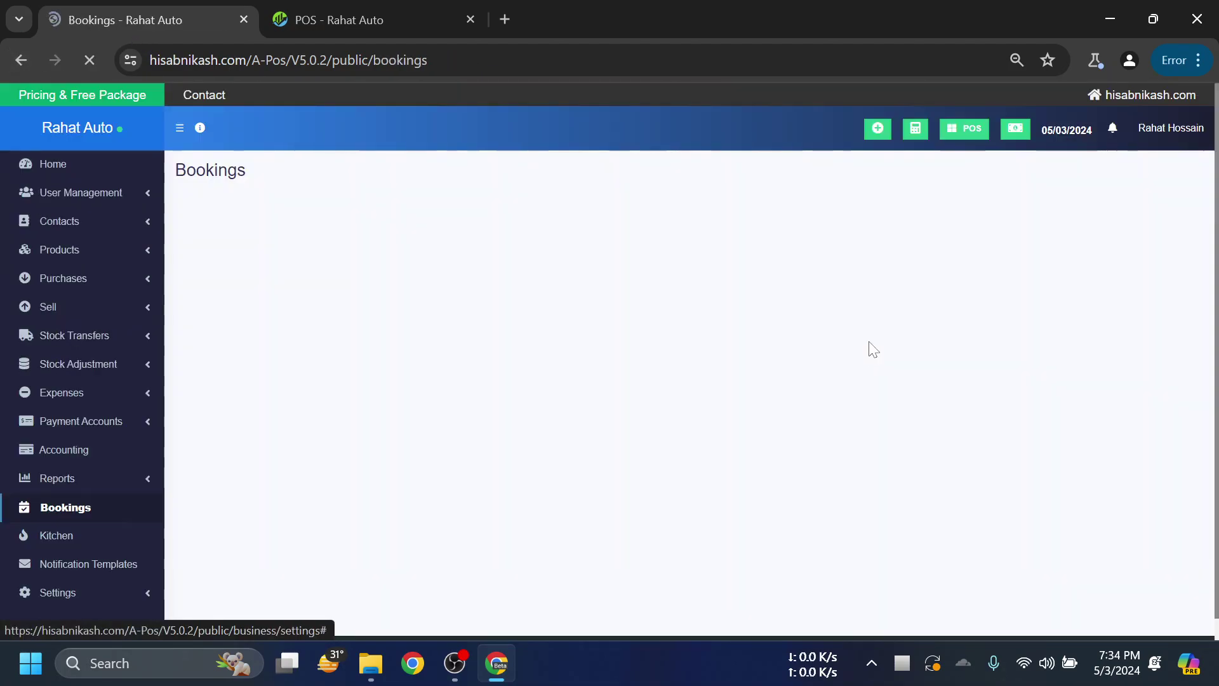
pyautogui.scroll(-3, 117, 498)
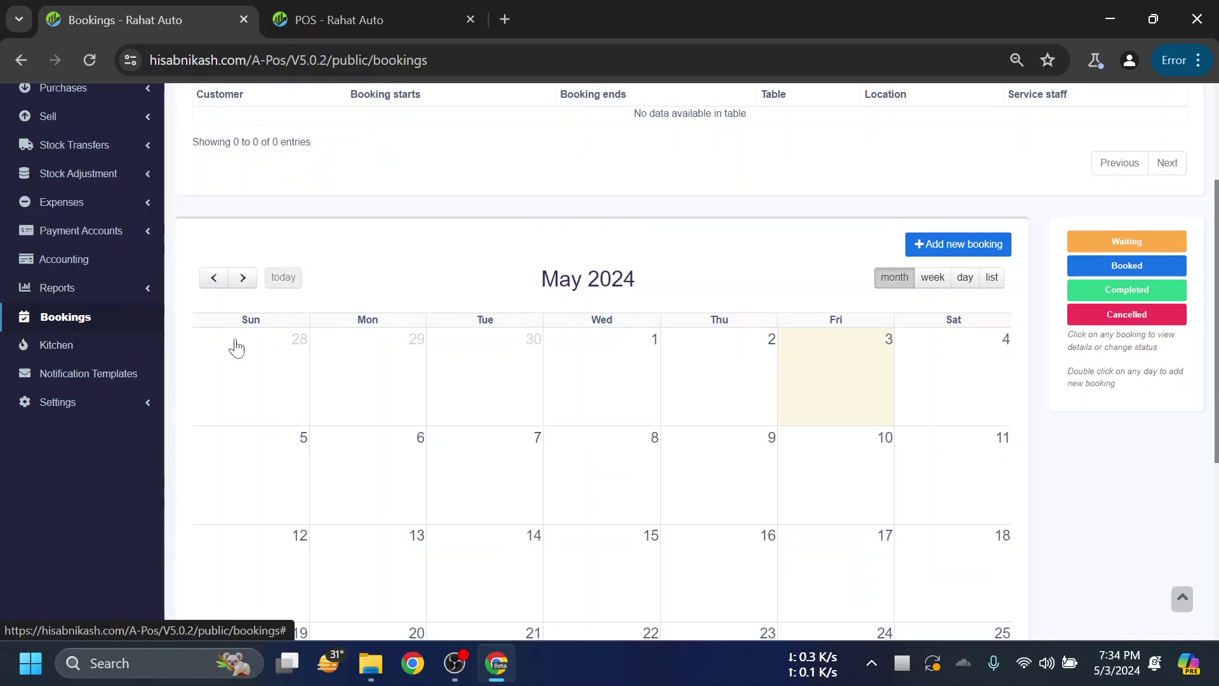
pyautogui.scroll(2, 90, 320)
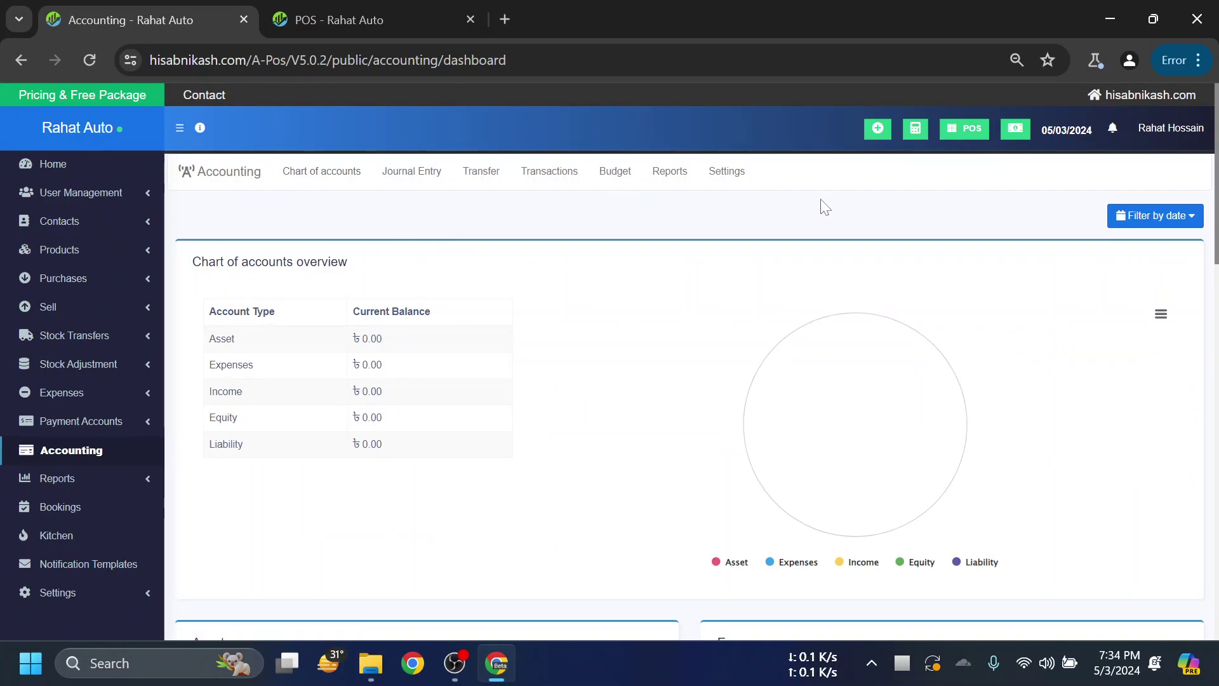
pyautogui.click(327, 179)
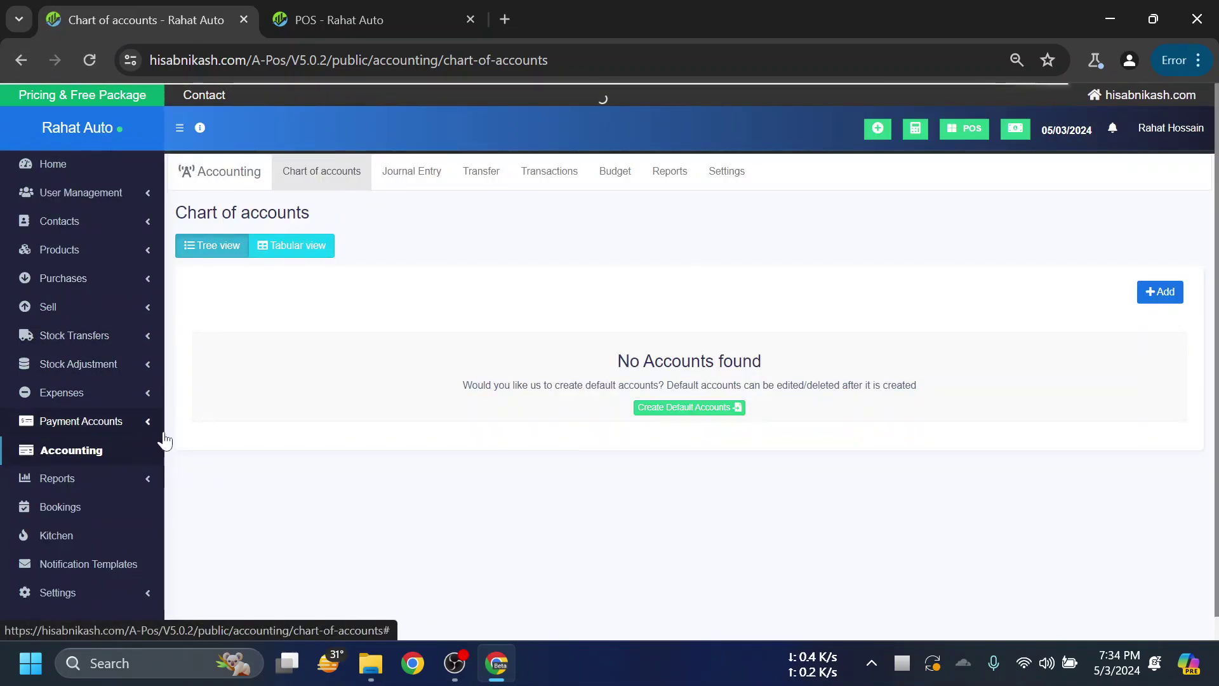
# Review the accounts list under Payment Accounts and return to the Home dashboard
pyautogui.click(117, 422)
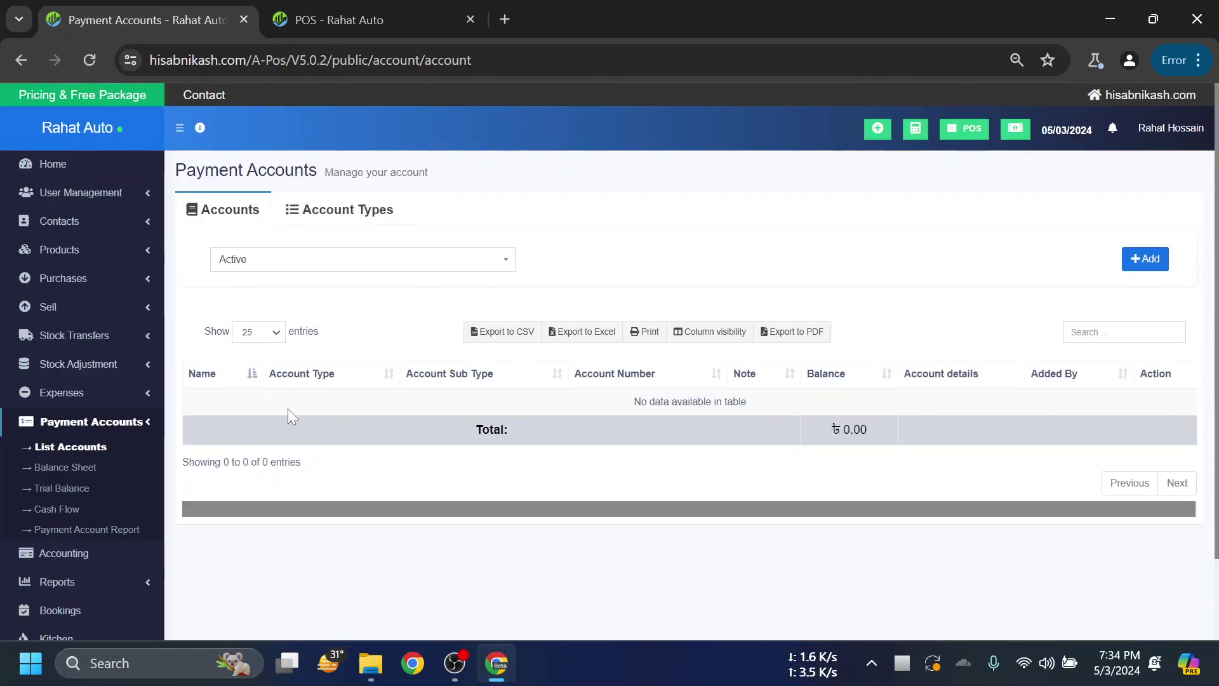
pyautogui.scroll(-1, 448, 344)
pyautogui.scroll(1, 444, 425)
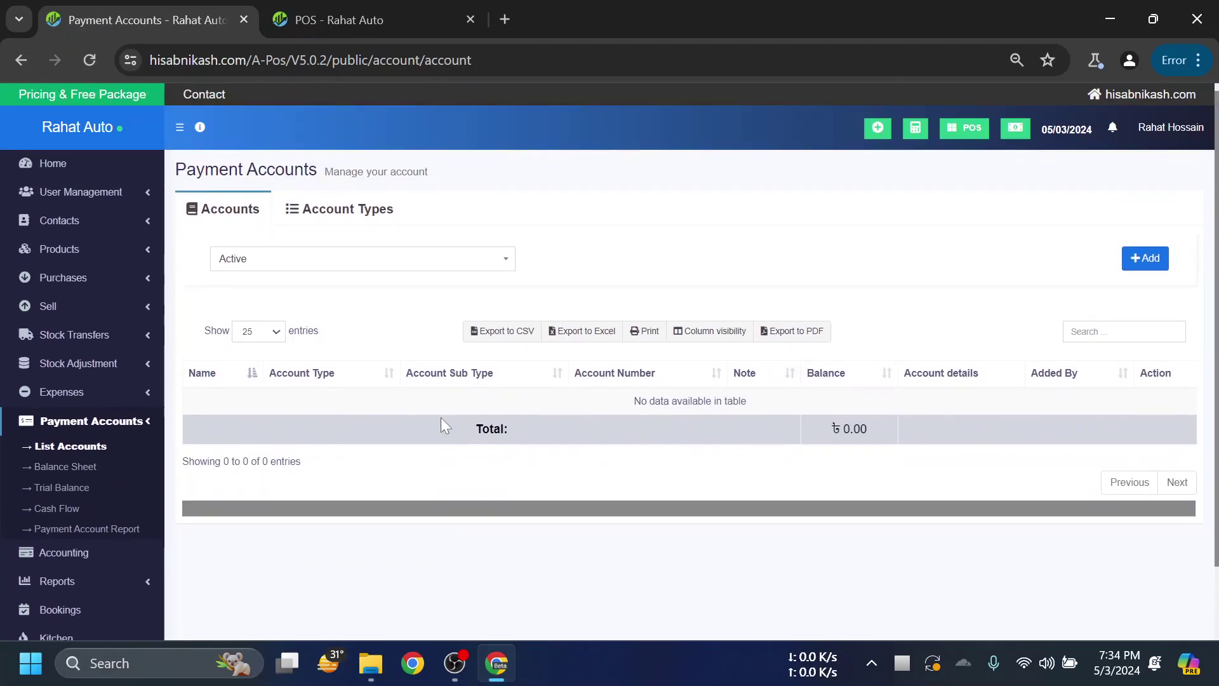
pyautogui.click(136, 422)
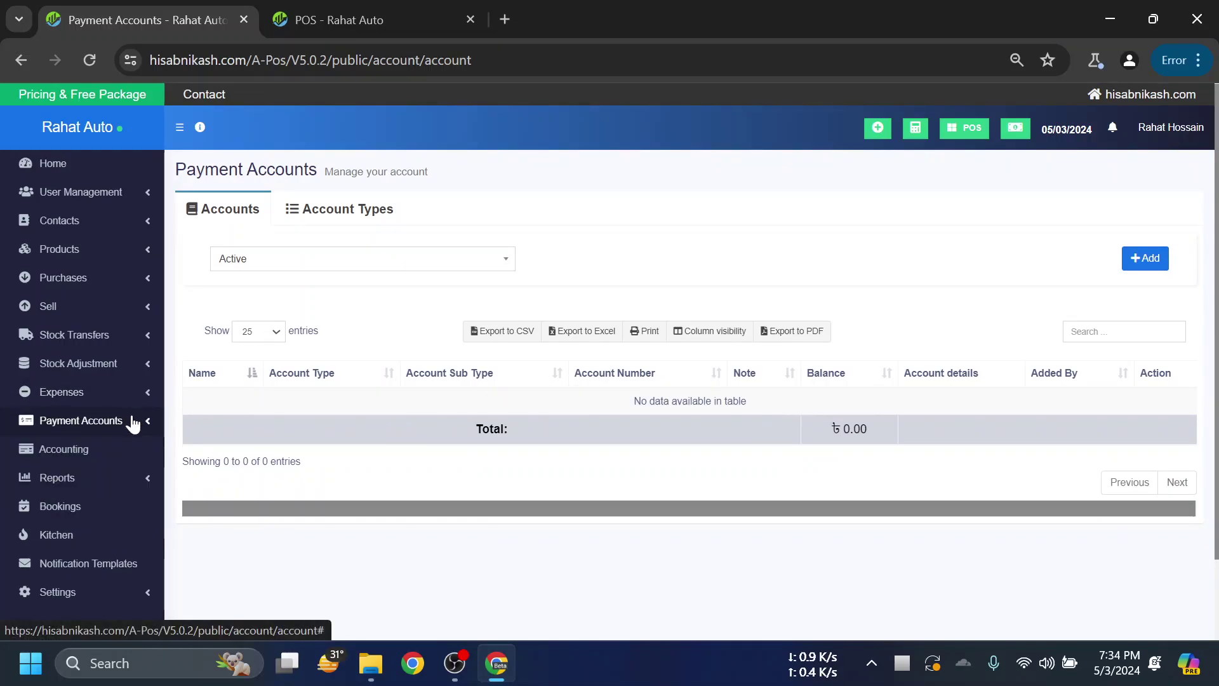
pyautogui.scroll(-1, 686, 476)
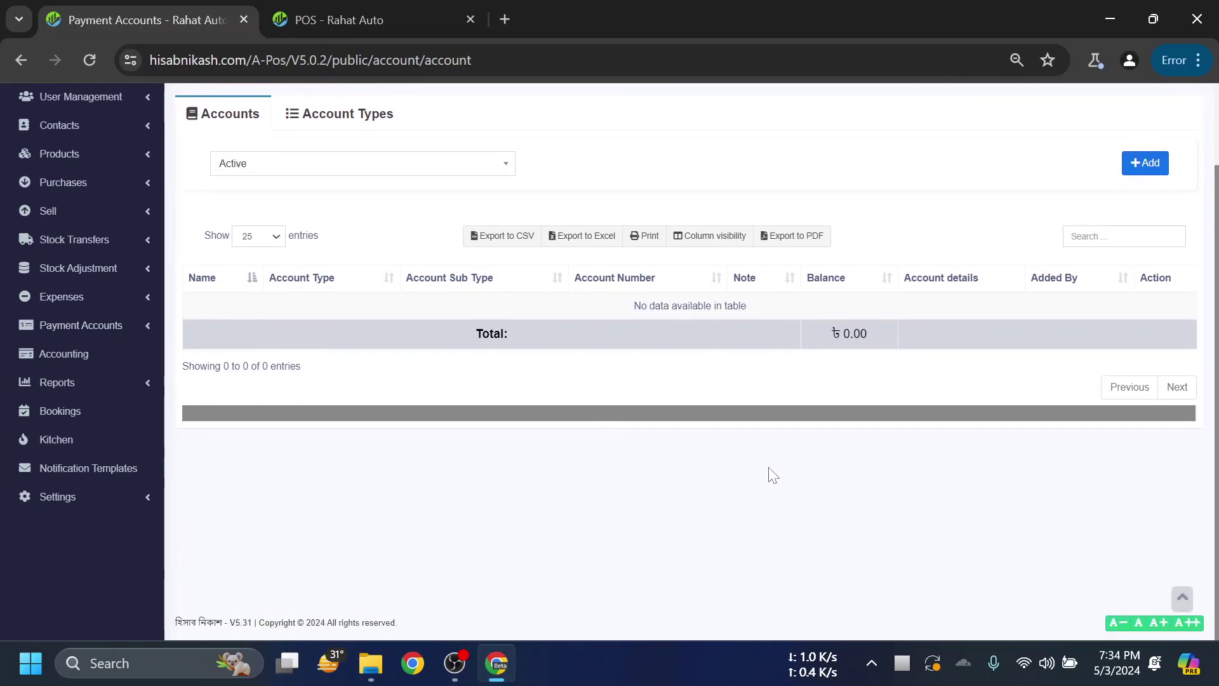
pyautogui.scroll(1, 463, 341)
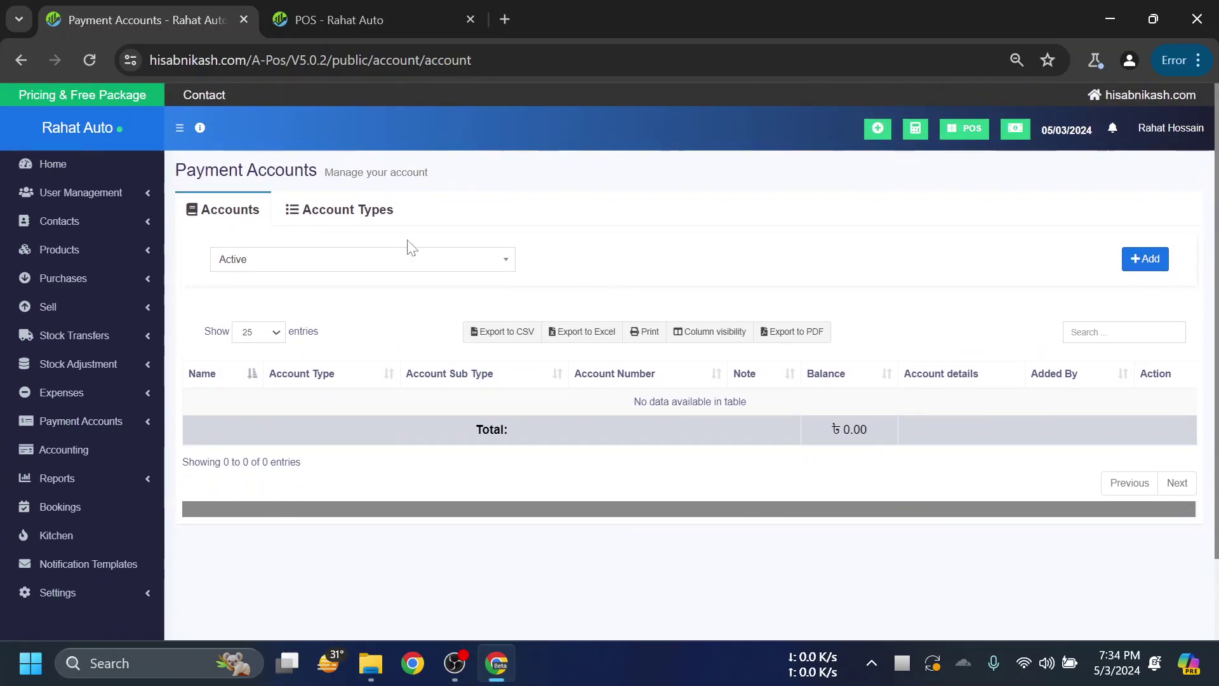
pyautogui.click(117, 165)
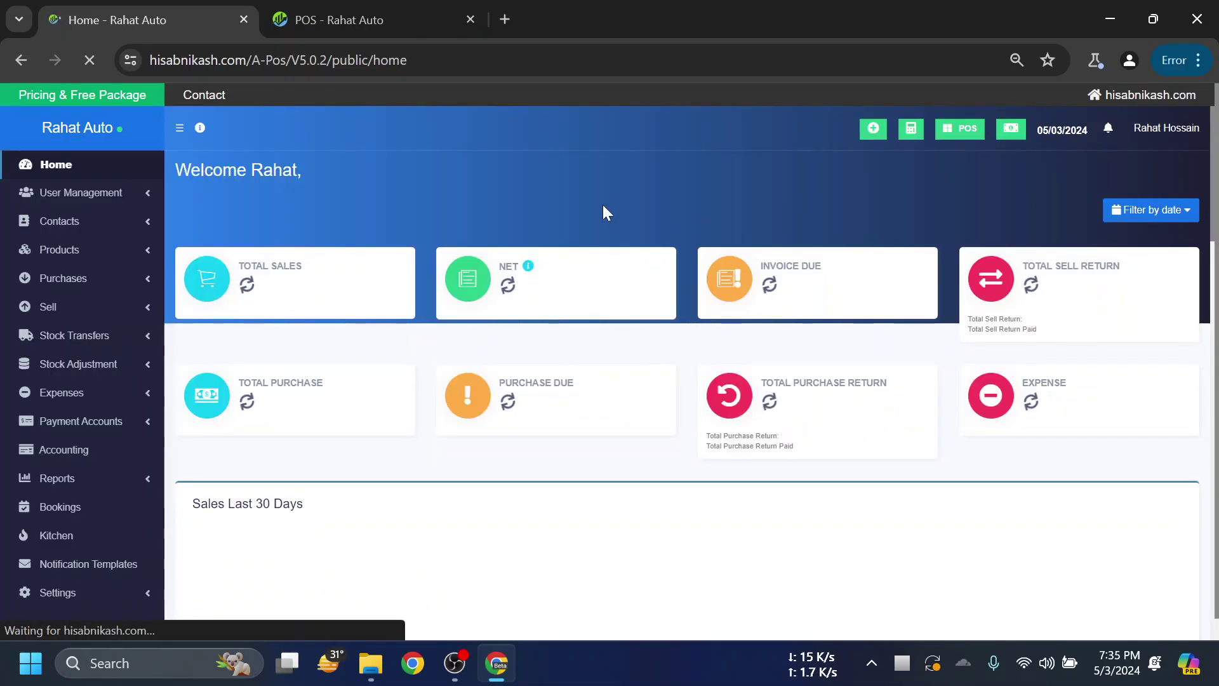